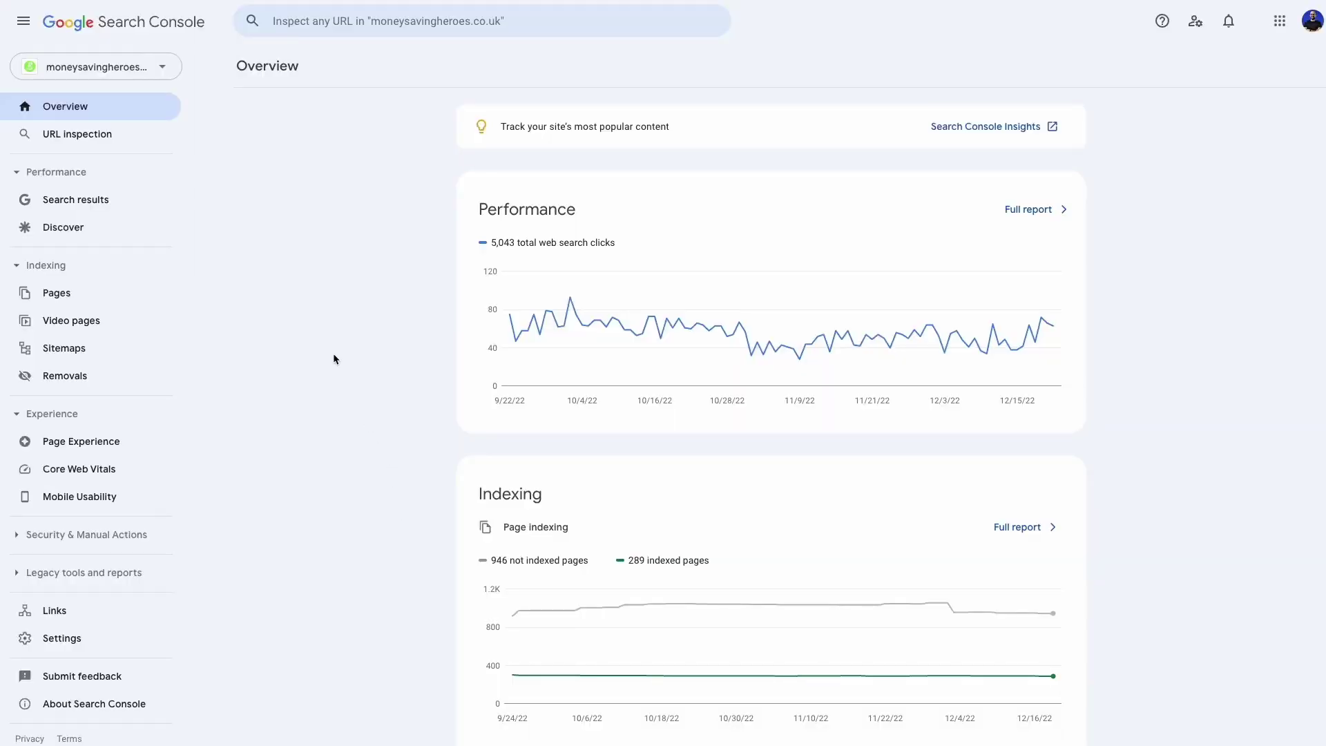
# Open the Search results performance report, sort top queries by impressions, and highlight the diy.com row
pyautogui.click(133, 199)
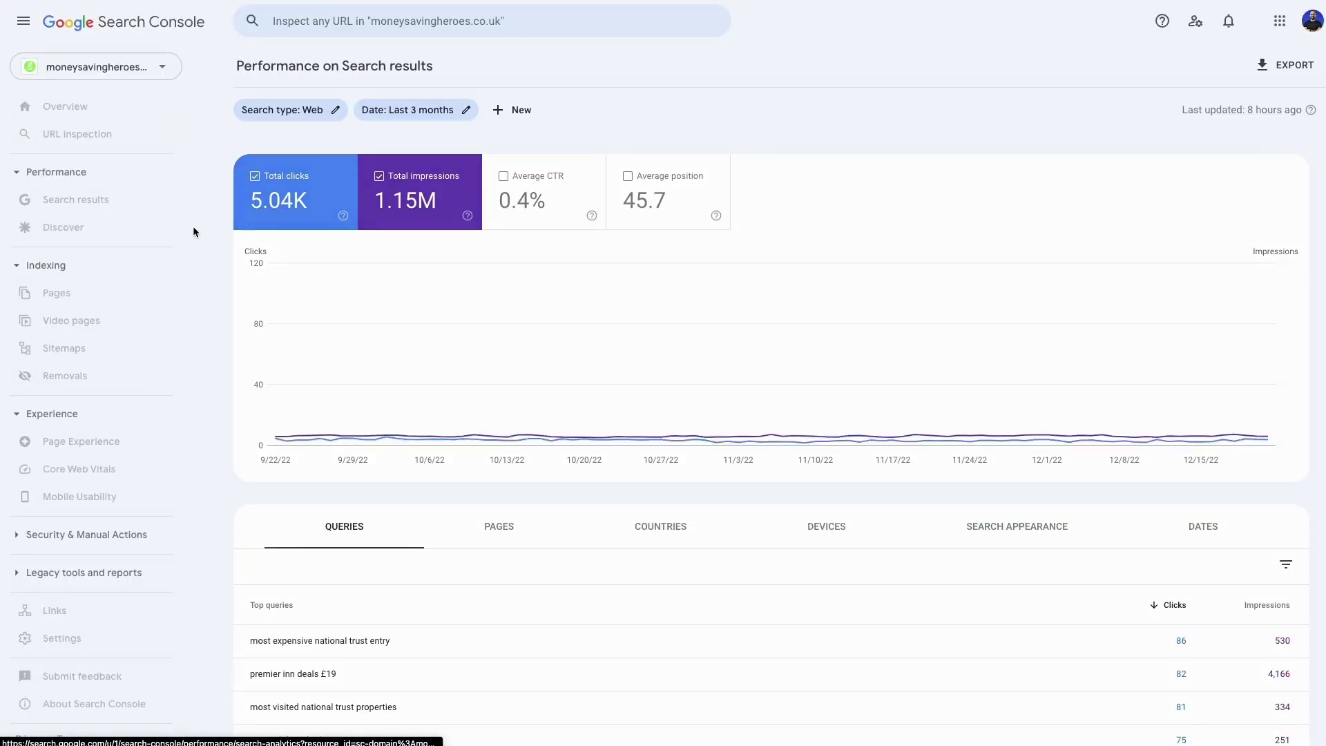
pyautogui.scroll(-4, 257, 294)
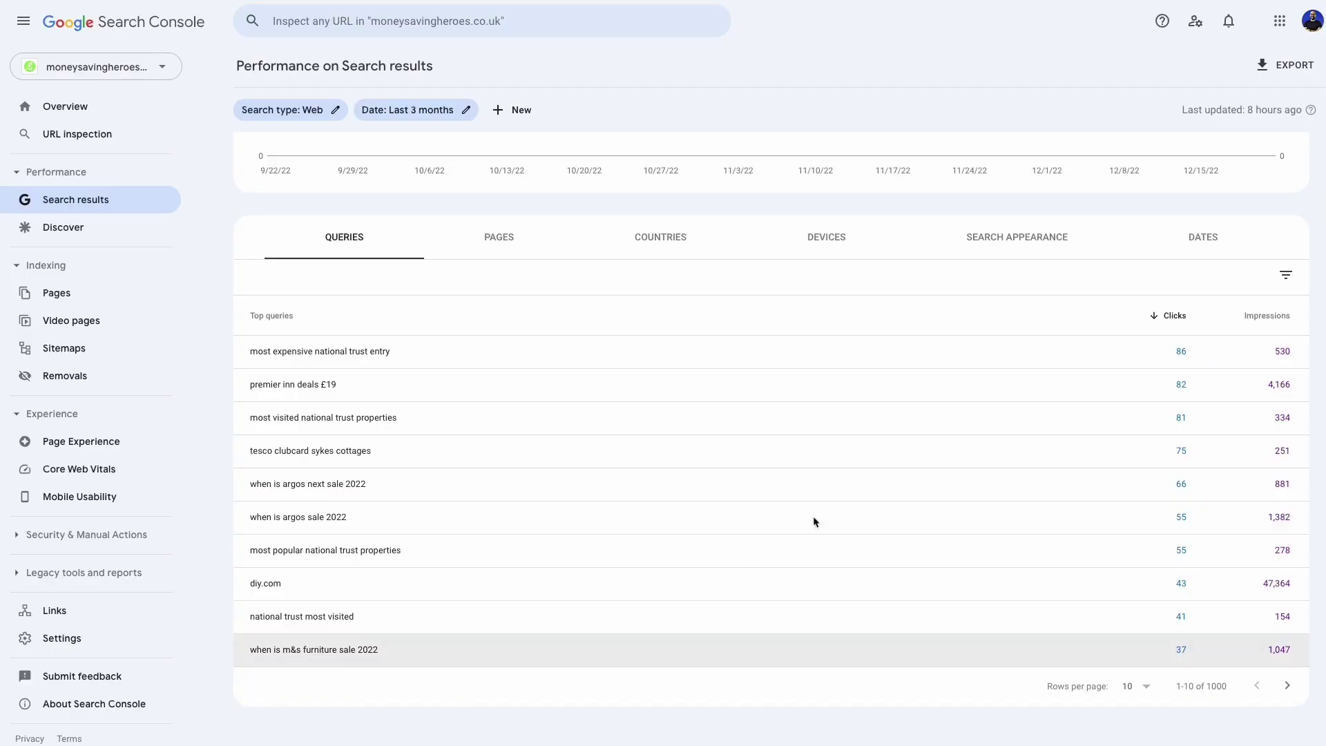
pyautogui.click(1255, 317)
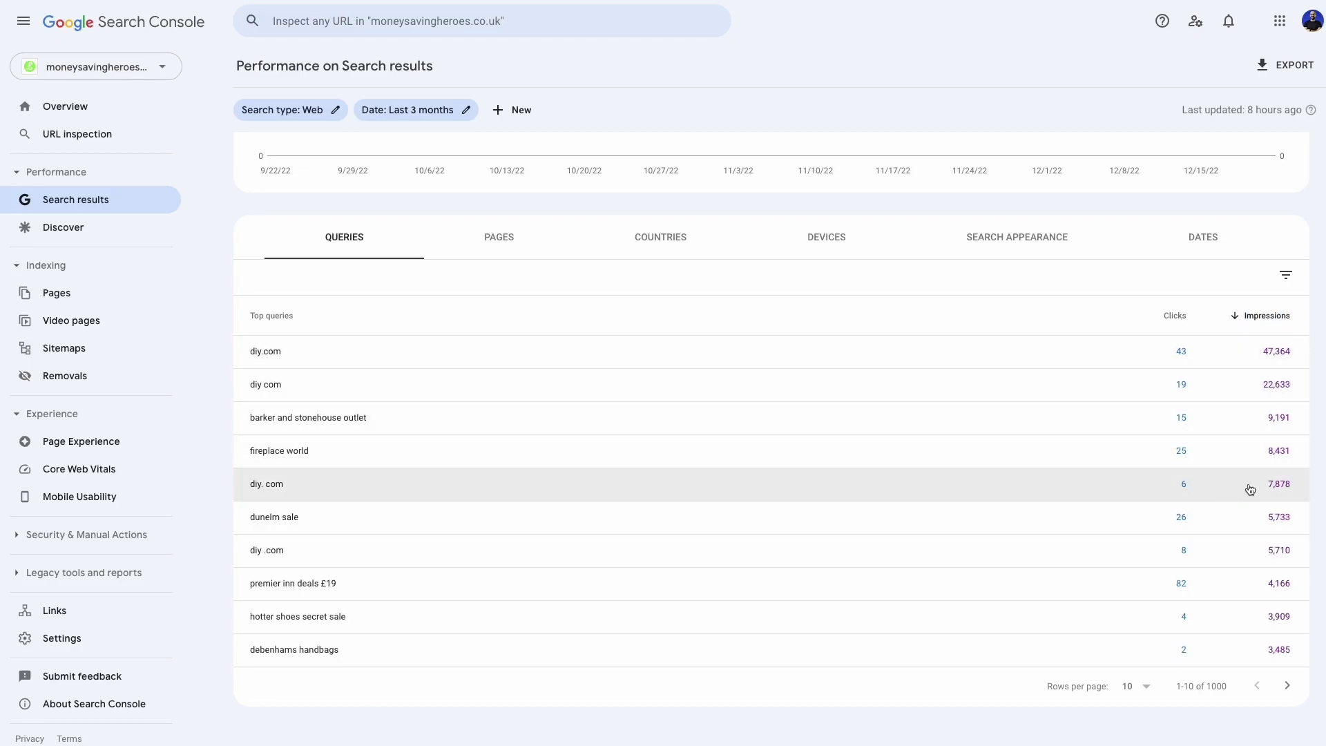
pyautogui.moveTo(1296, 488); pyautogui.dragTo(1133, 482)
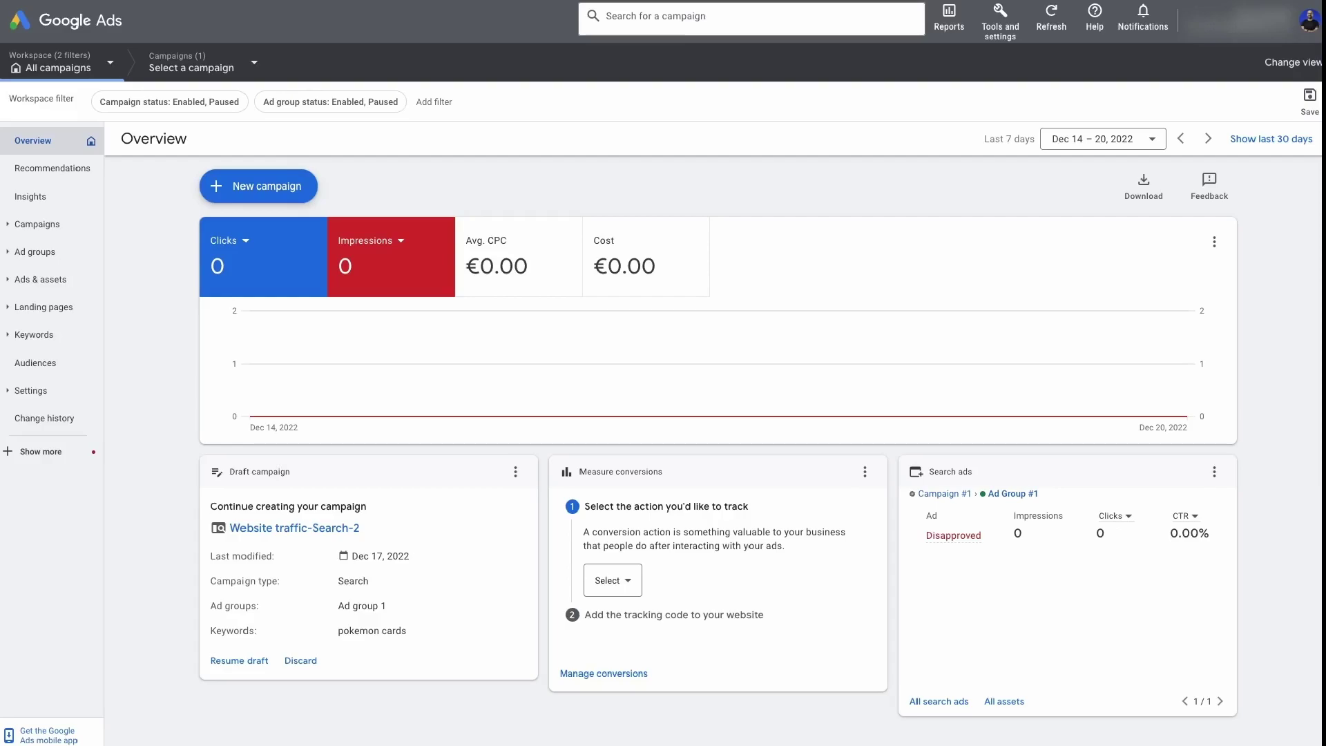
# Start Keyword Planner's Discover new keywords with pokemon cards and buy pokemon cards
pyautogui.click(1000, 20)
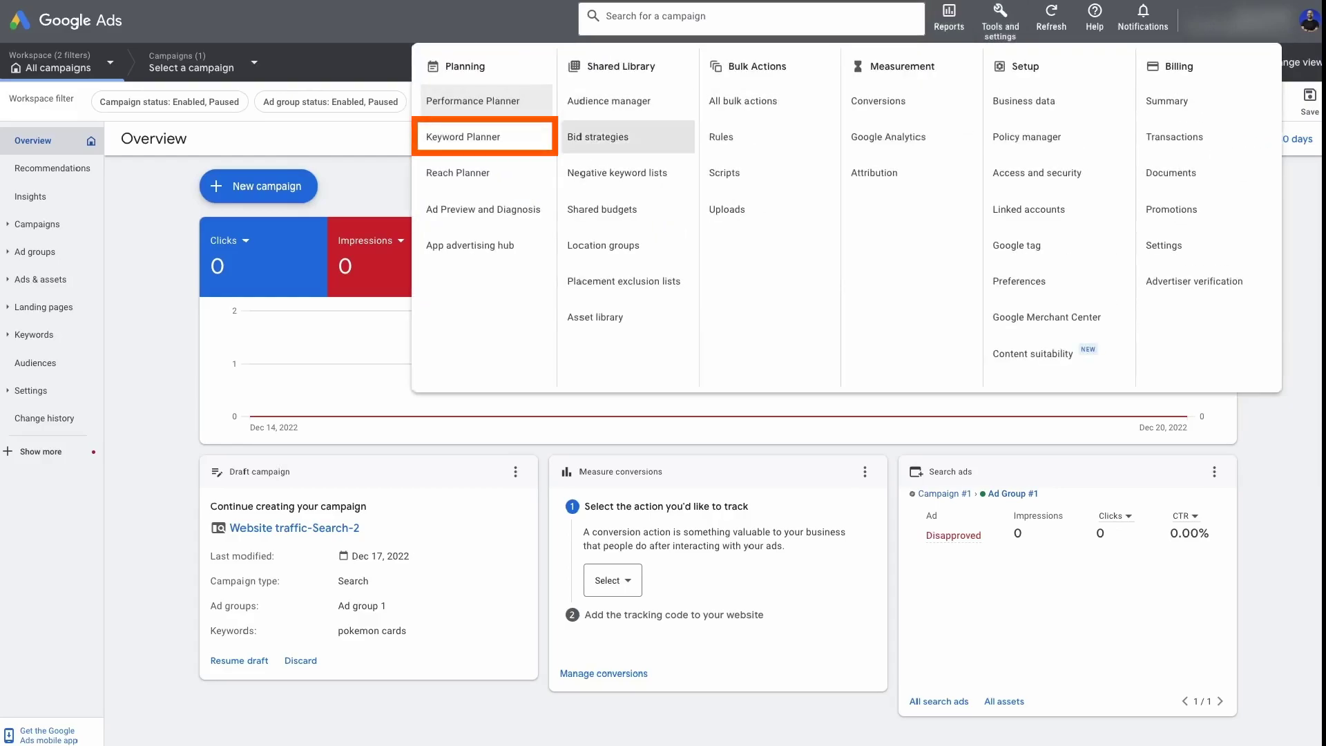
pyautogui.click(484, 136)
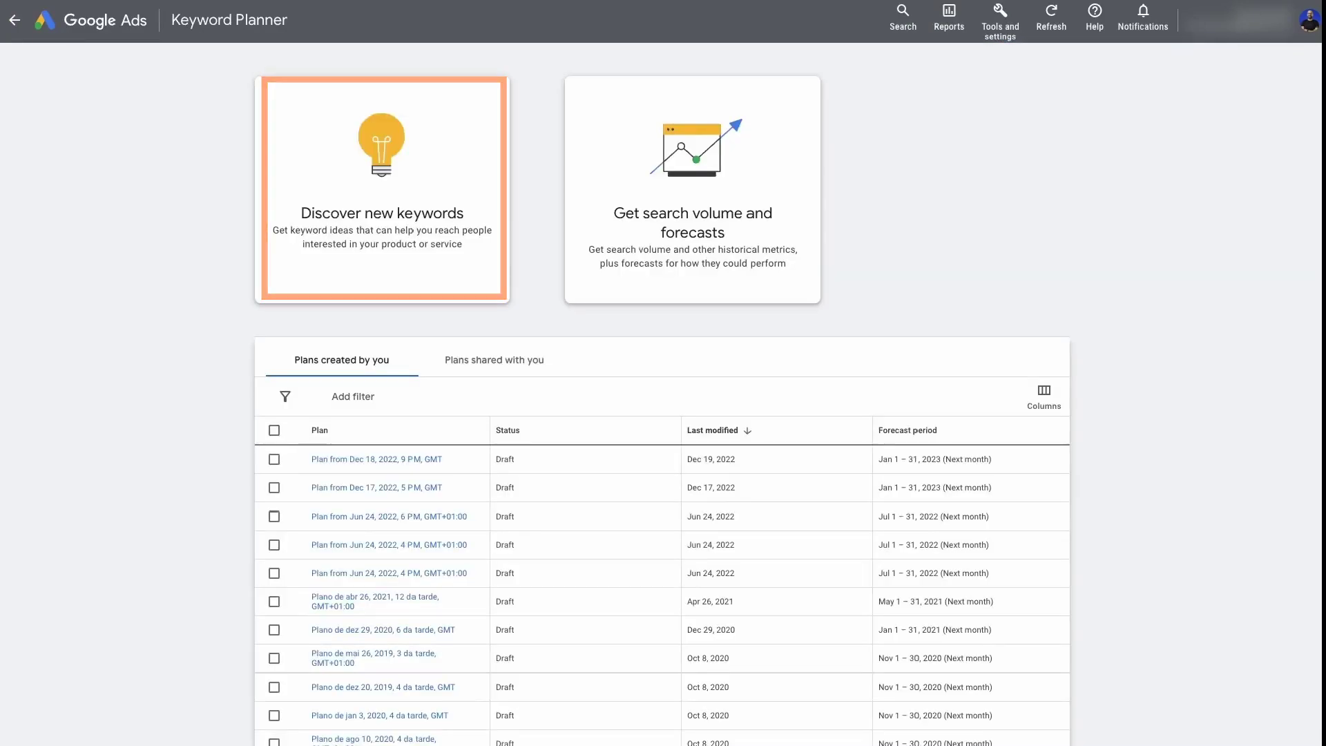
pyautogui.click(382, 207)
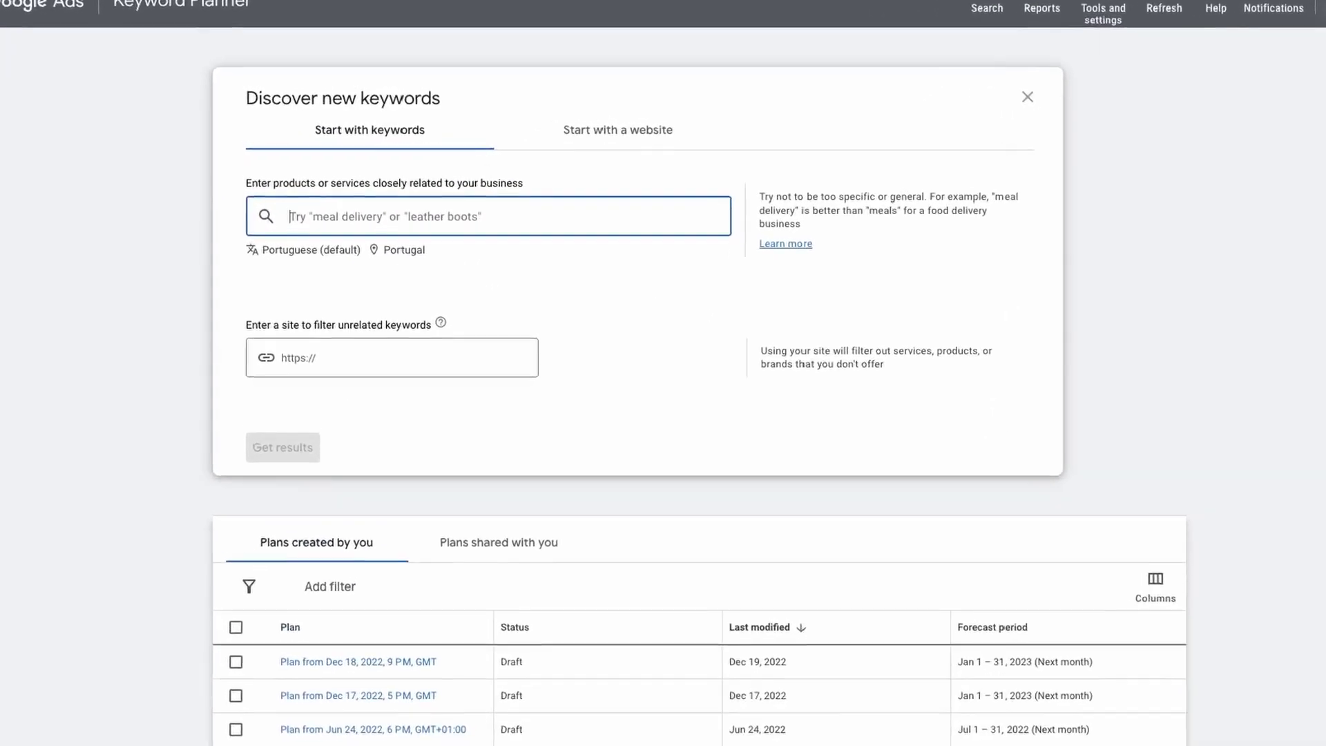
pyautogui.write('pokemon cards')
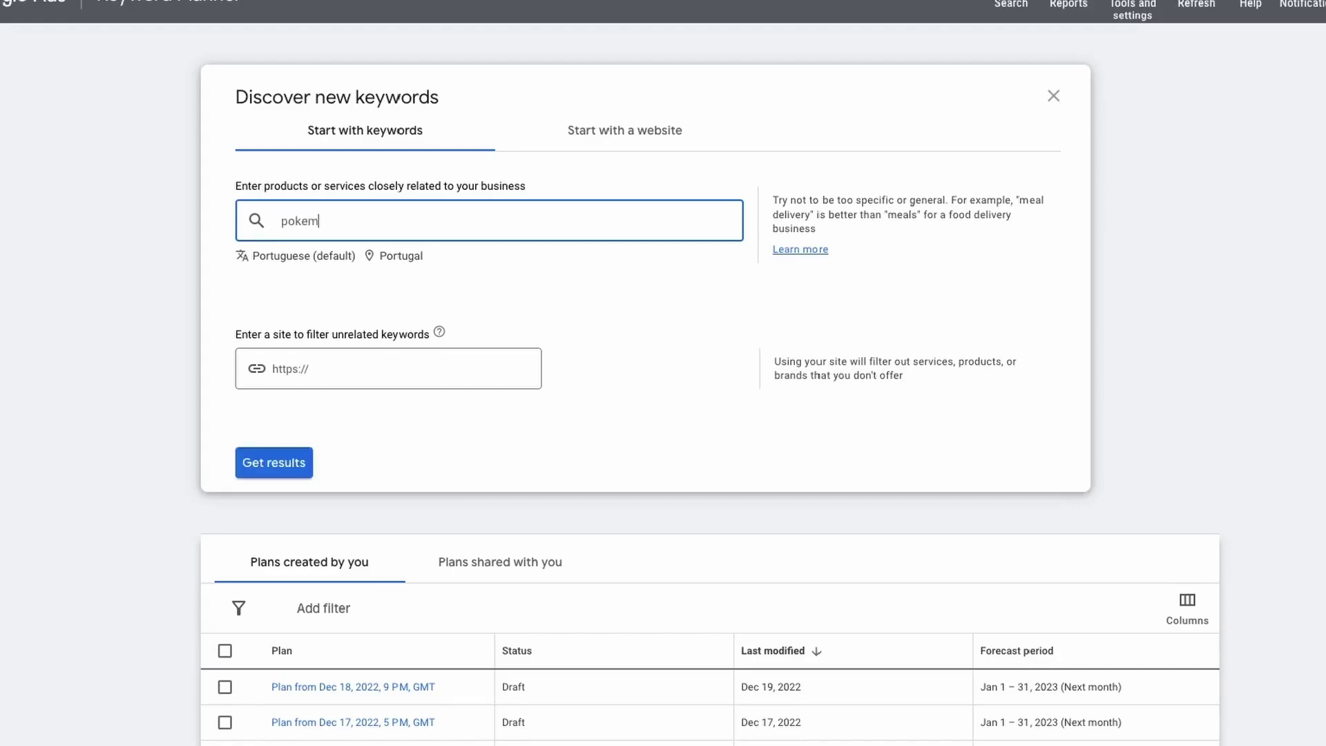
pyautogui.press('Return')
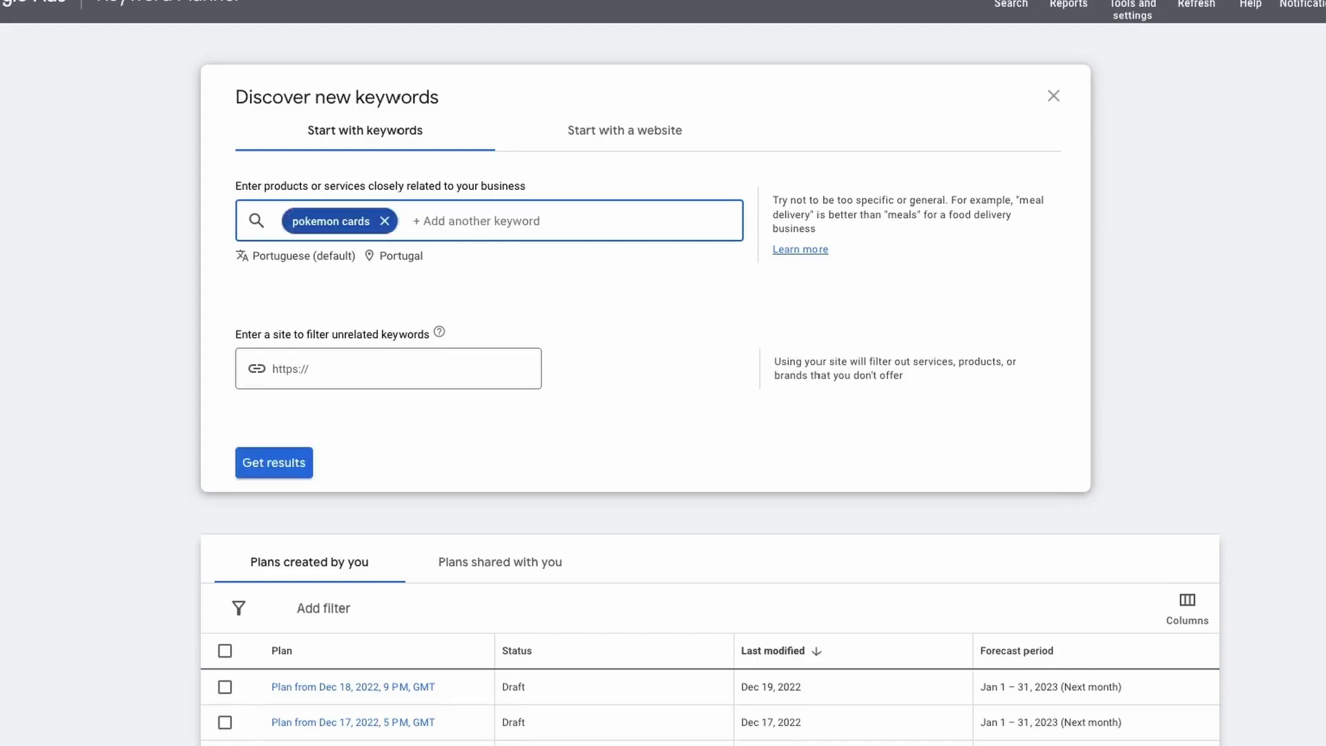
pyautogui.write('buy pokemon cards')
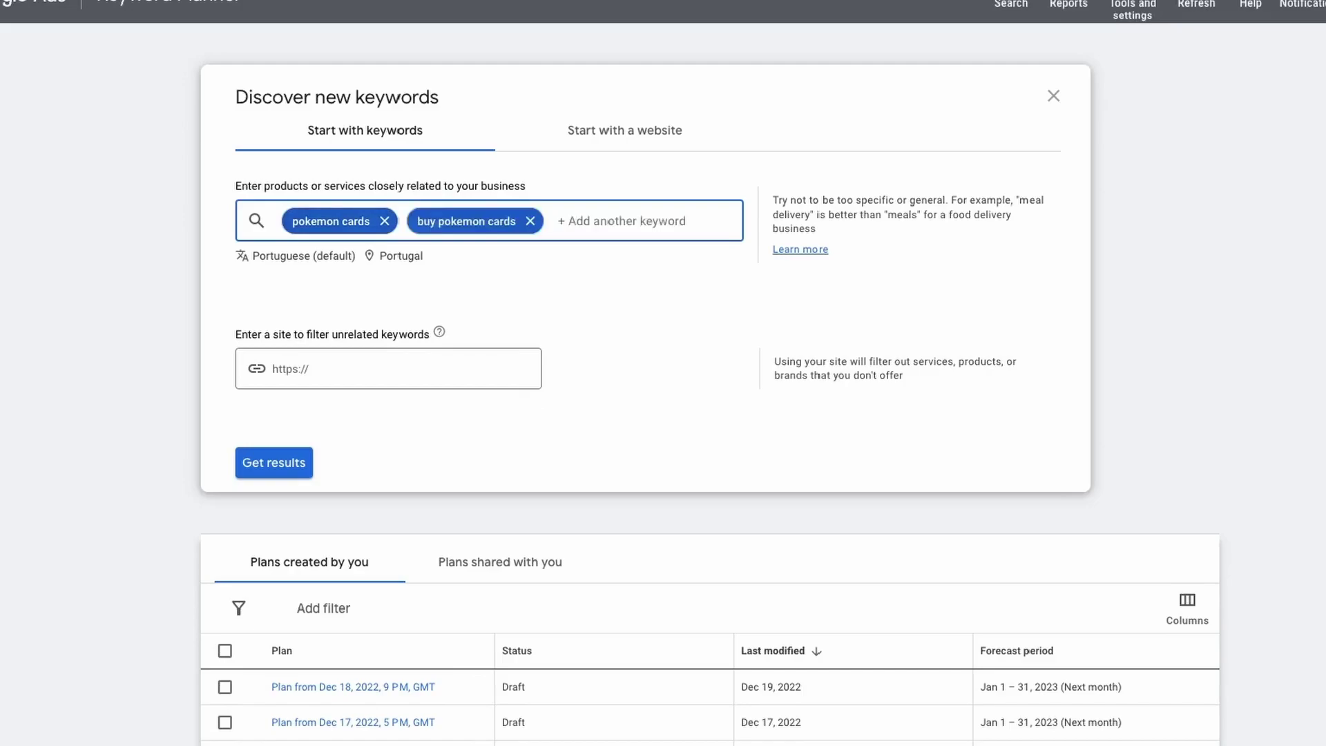
pyautogui.click(296, 256)
# Set the language to English and target United Kingdom instead of Portugal
pyautogui.write('eng')
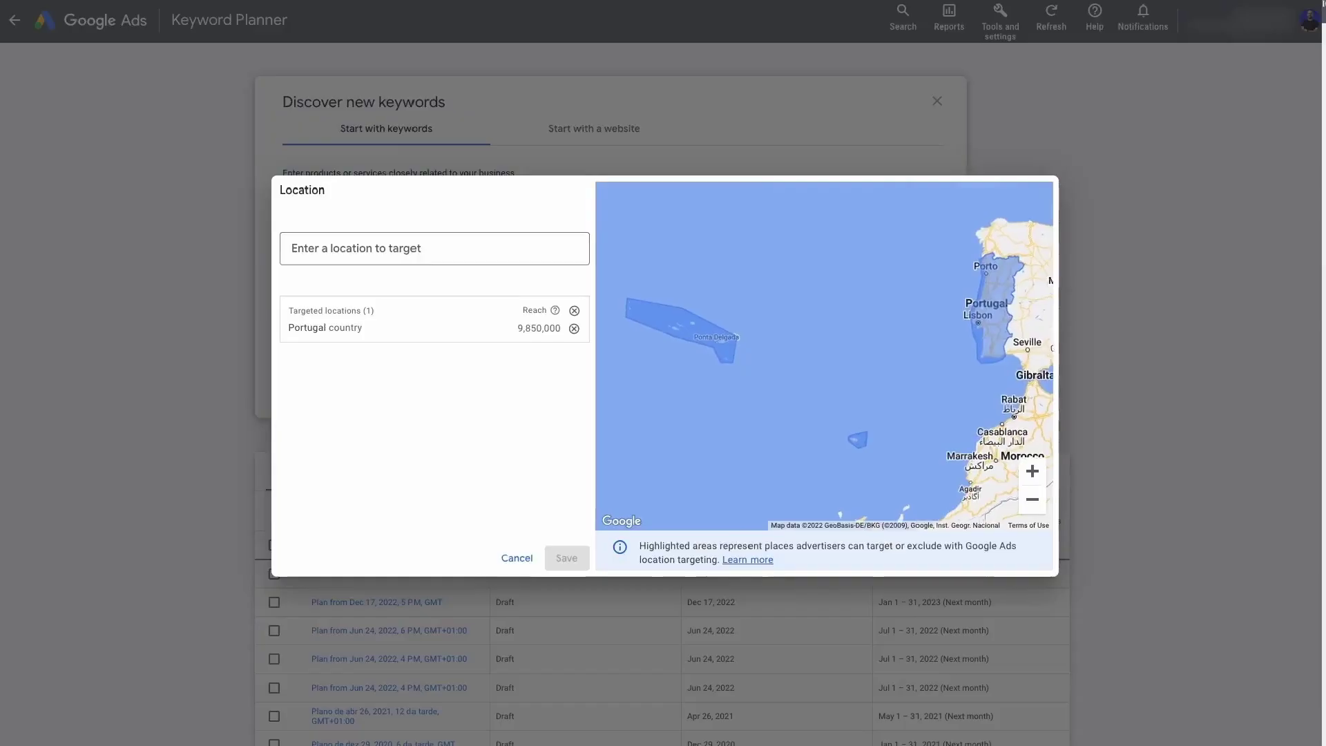
pyautogui.click(574, 328)
pyautogui.click(434, 249)
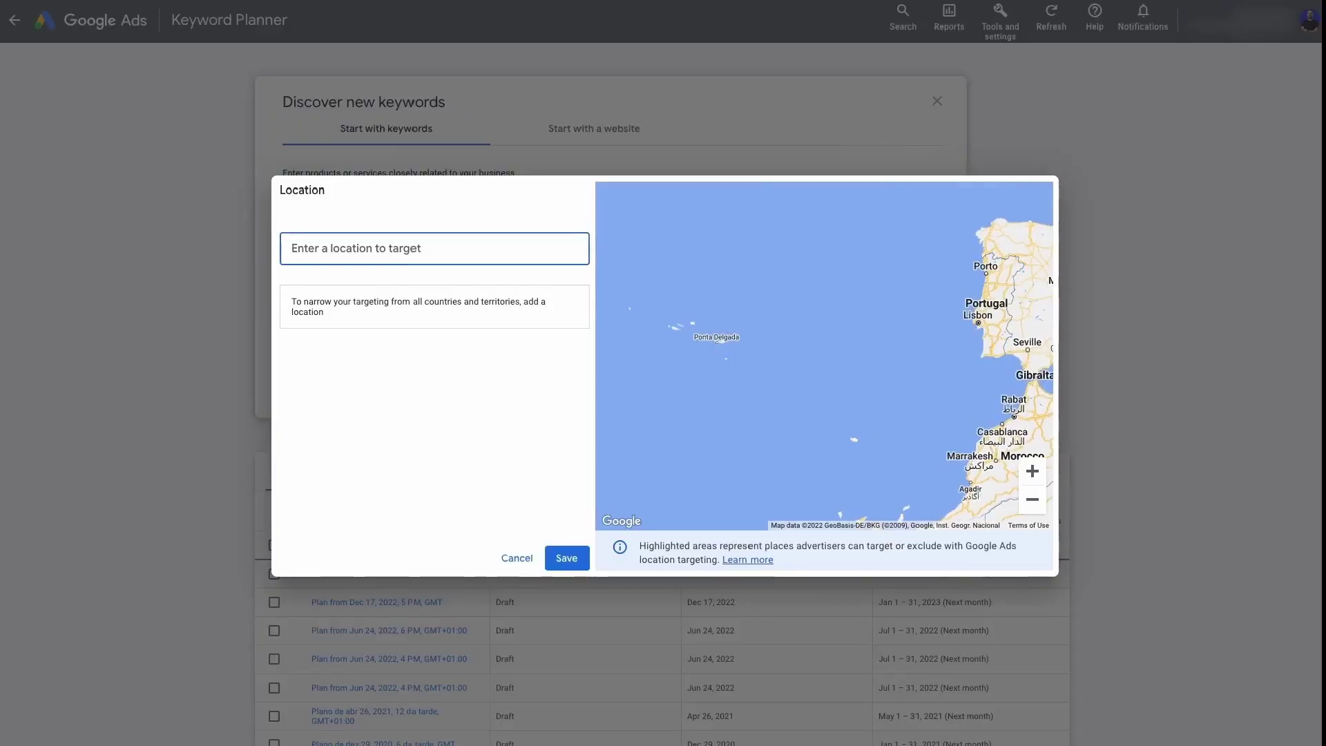
pyautogui.write('unit')
pyautogui.click(661, 313)
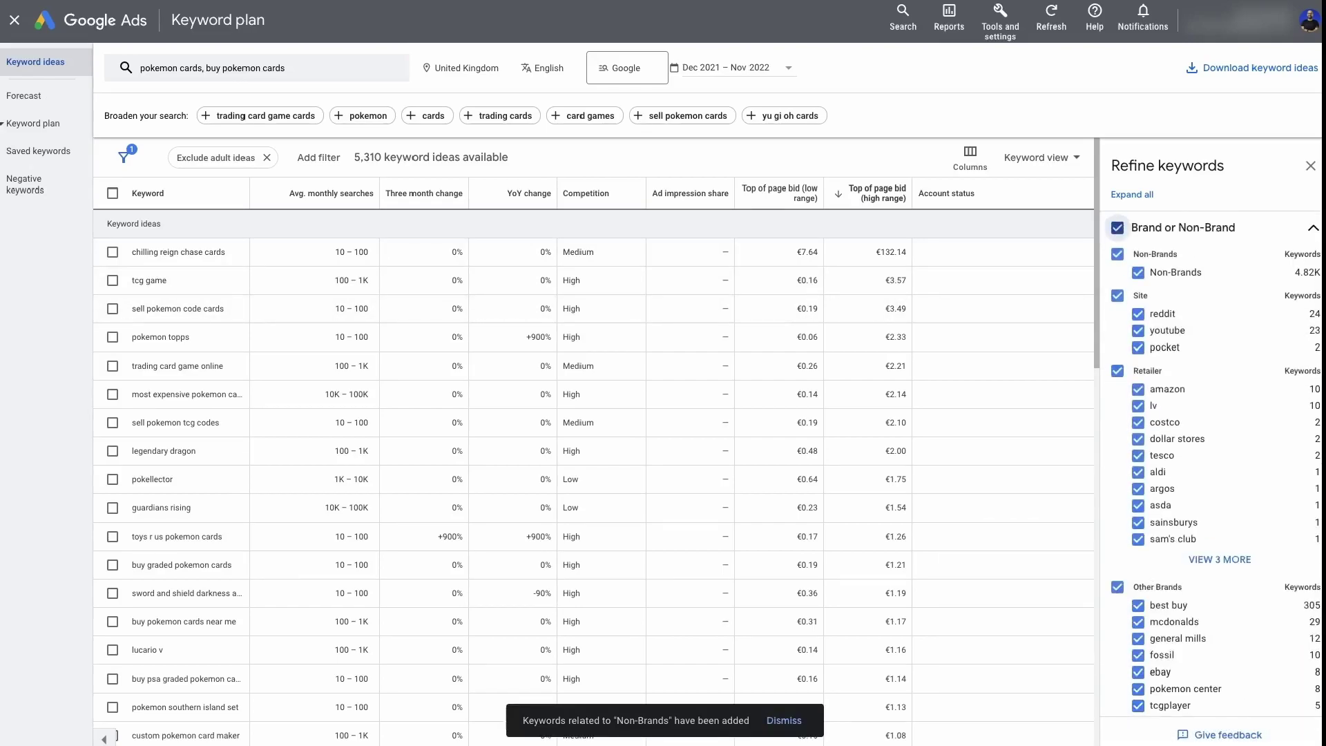
# Uncheck the Site brand group in Refine keywords to drop reddit and youtube ideas
pyautogui.click(1117, 295)
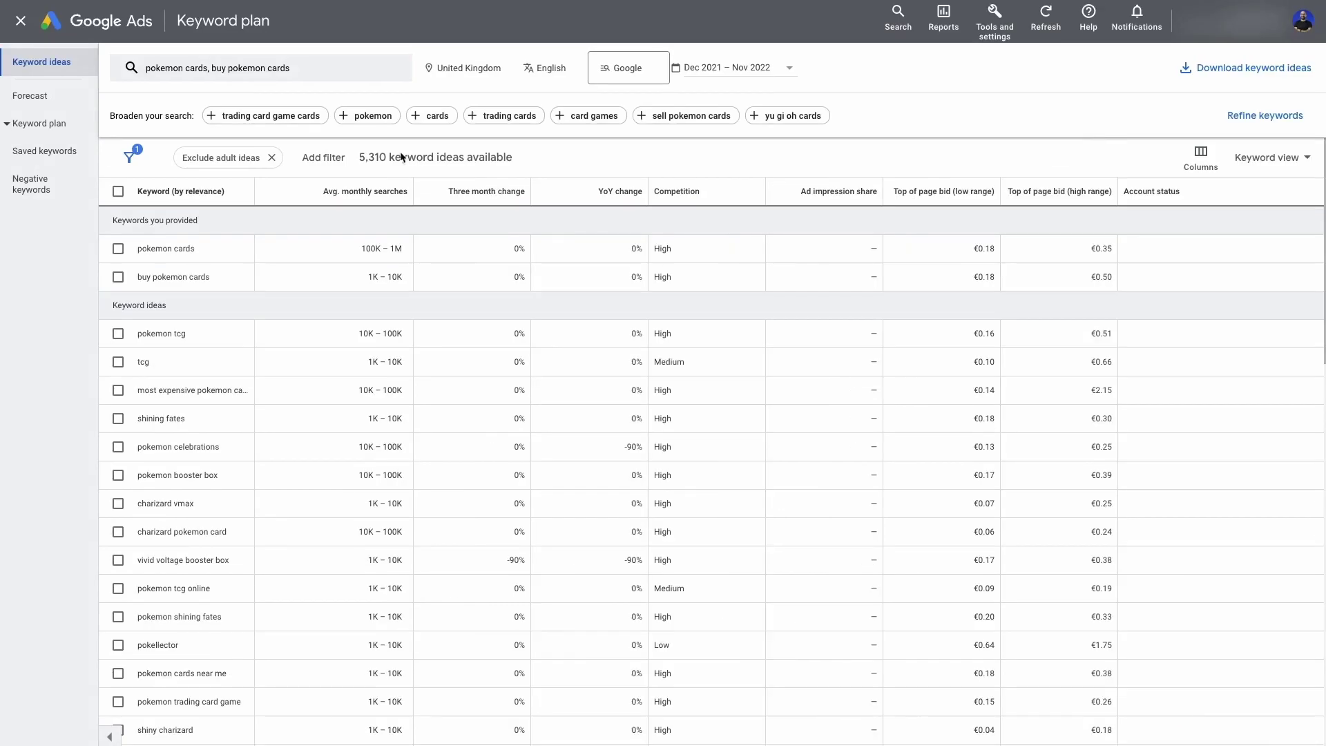
# Filter keyword ideas to a high-range top-of-page bid of at least €0.50
pyautogui.click(333, 162)
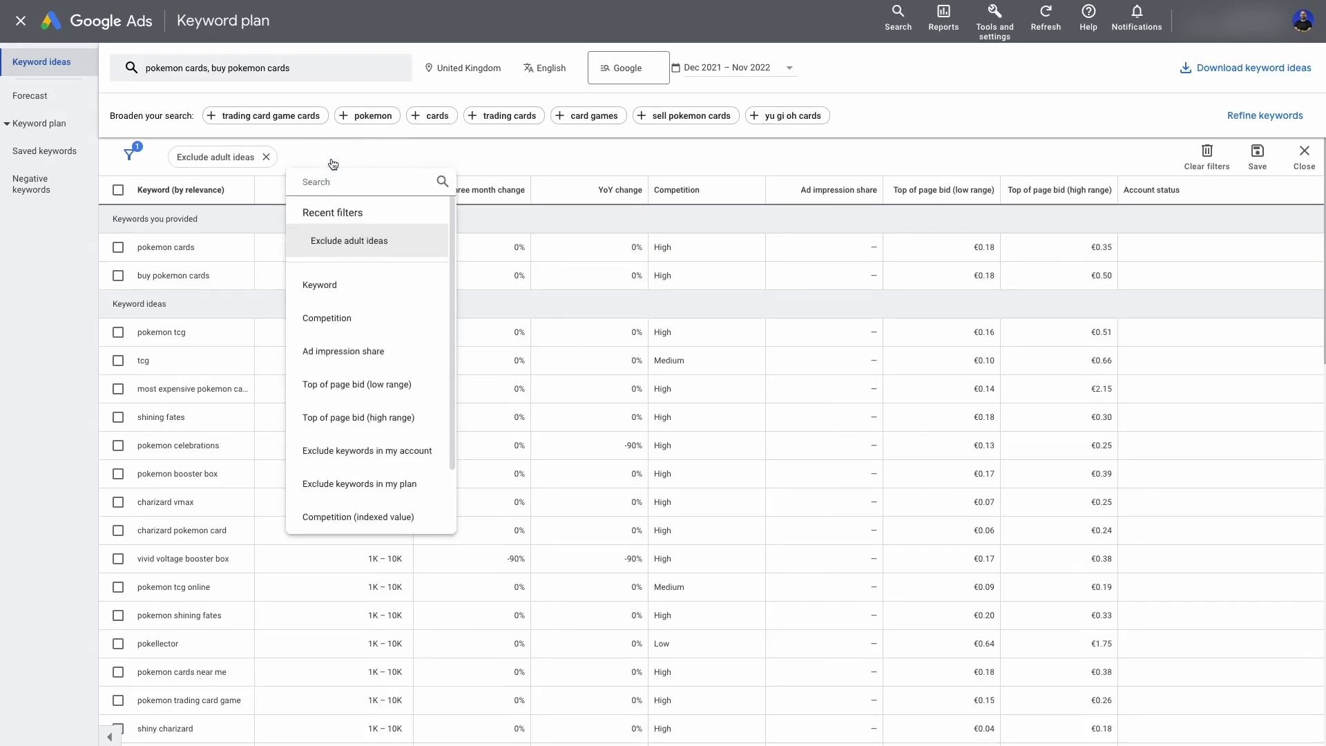
pyautogui.click(382, 416)
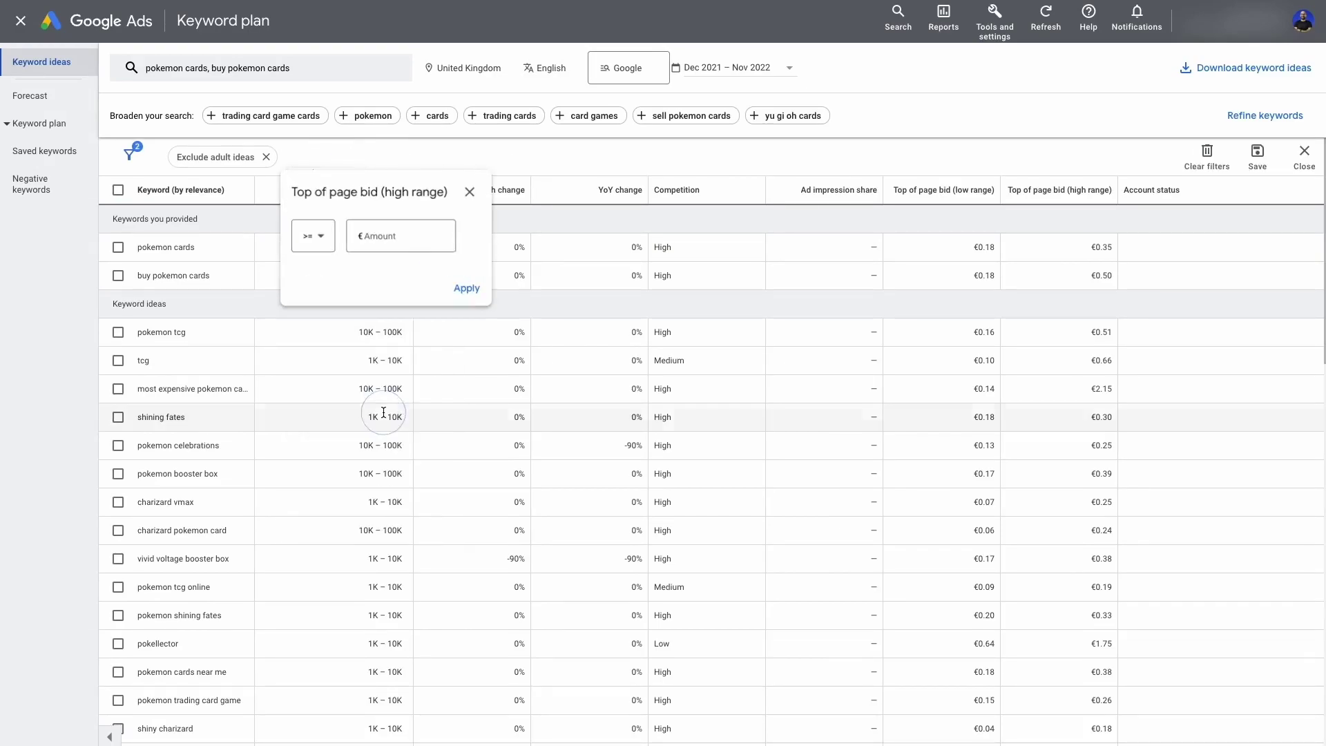
pyautogui.write('0.5')
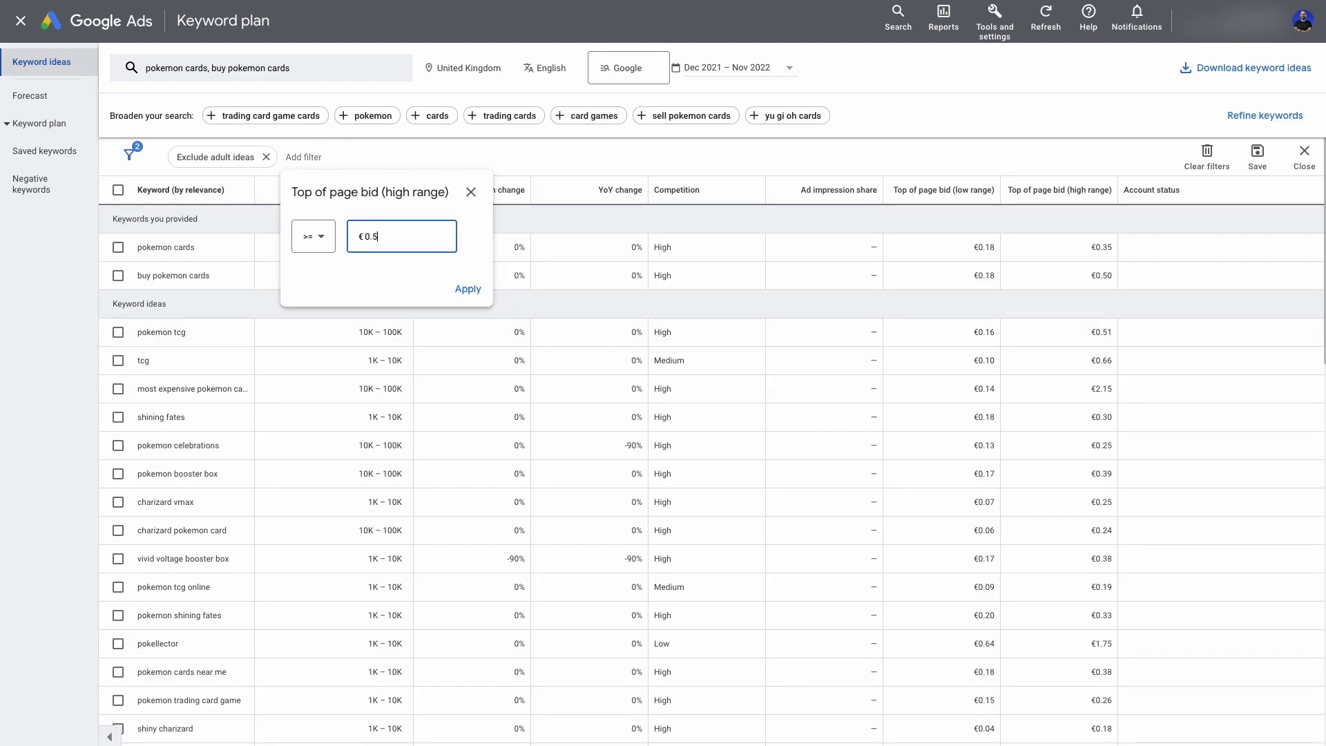
pyautogui.click(459, 296)
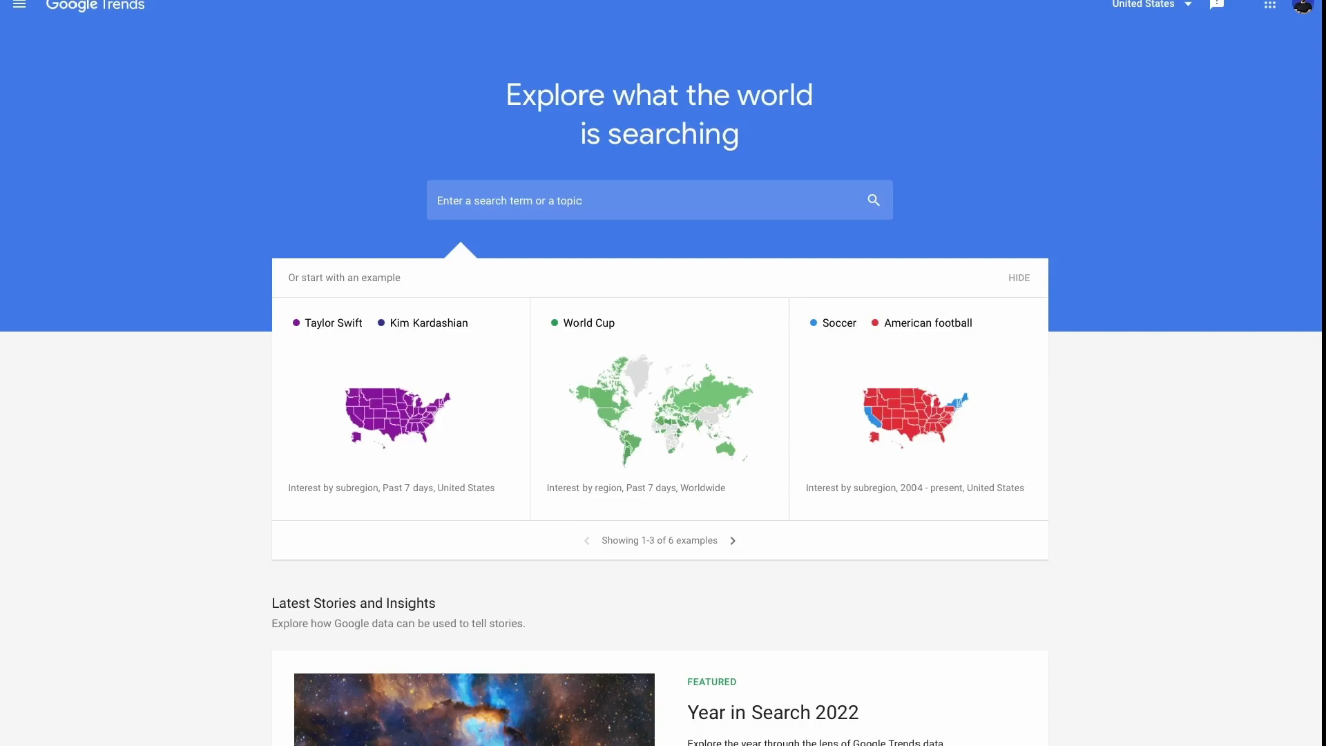
# Search Trends for world cup 2022 and pick the FIFA World Cup Qatar 2022 topic
pyautogui.click(483, 200)
pyautogui.write('world cup 2022')
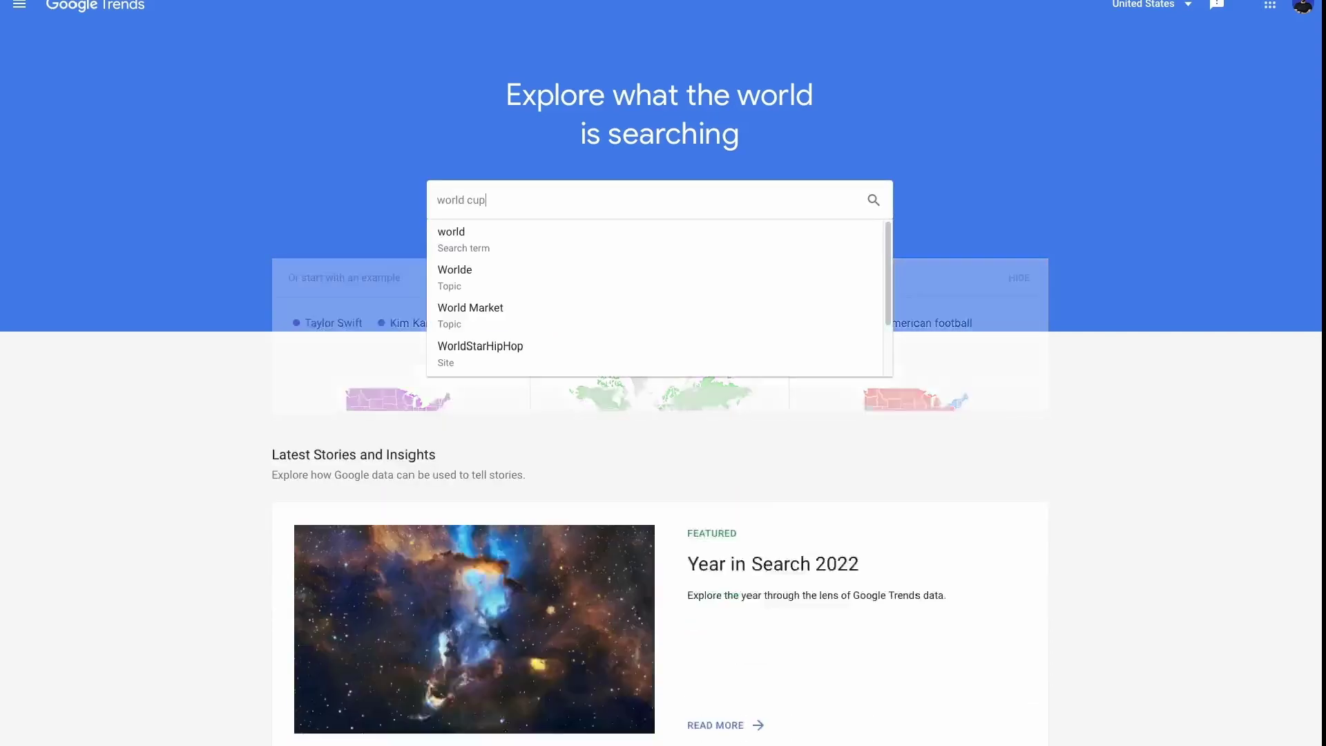
pyautogui.press('Down')
pyautogui.press('Down')
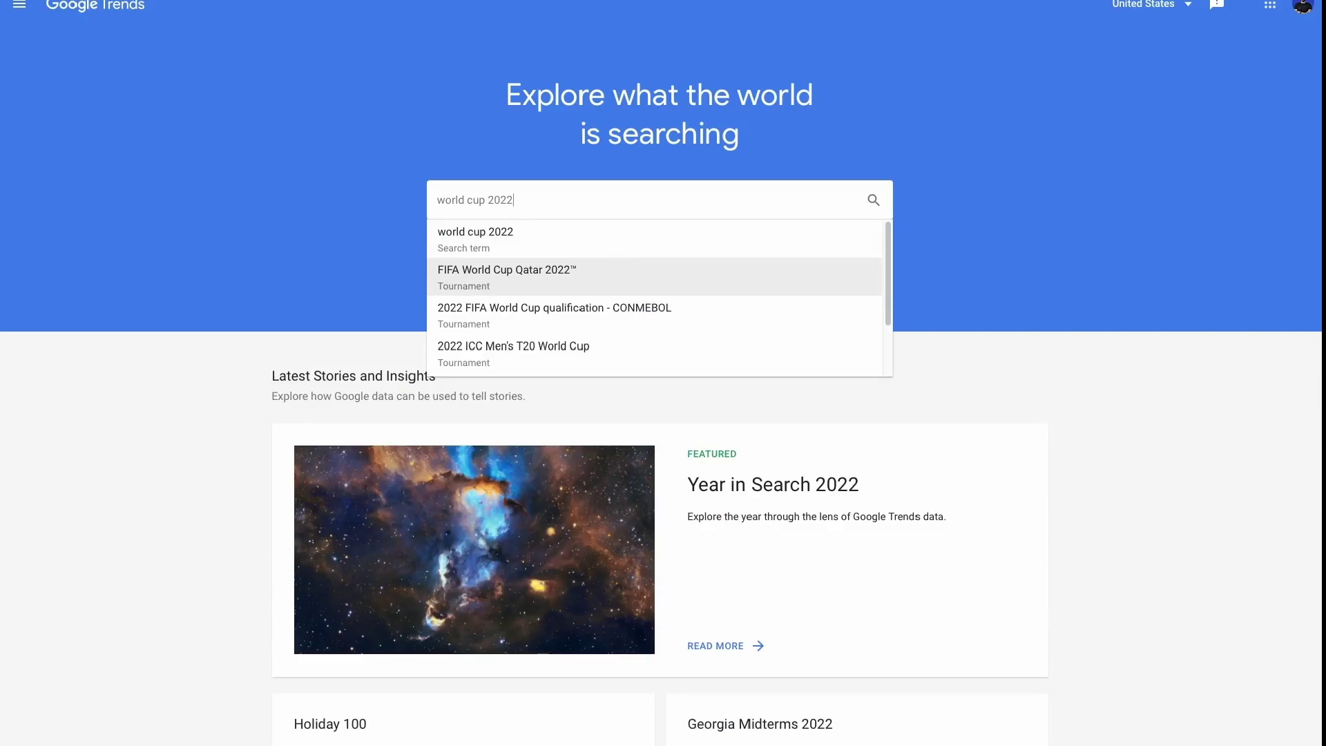
pyautogui.press('Return')
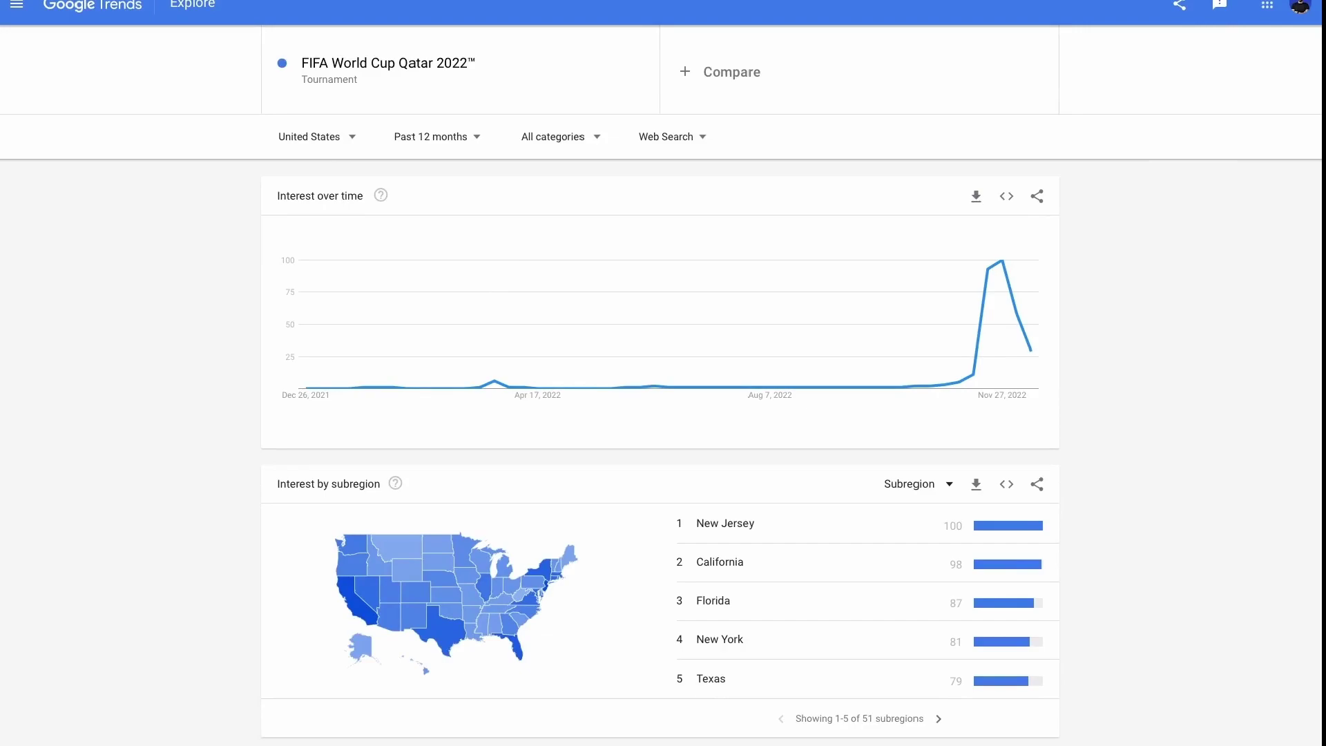
# Review the interest results, then set the time range to Past 90 days
pyautogui.scroll(-3, 660, 387)
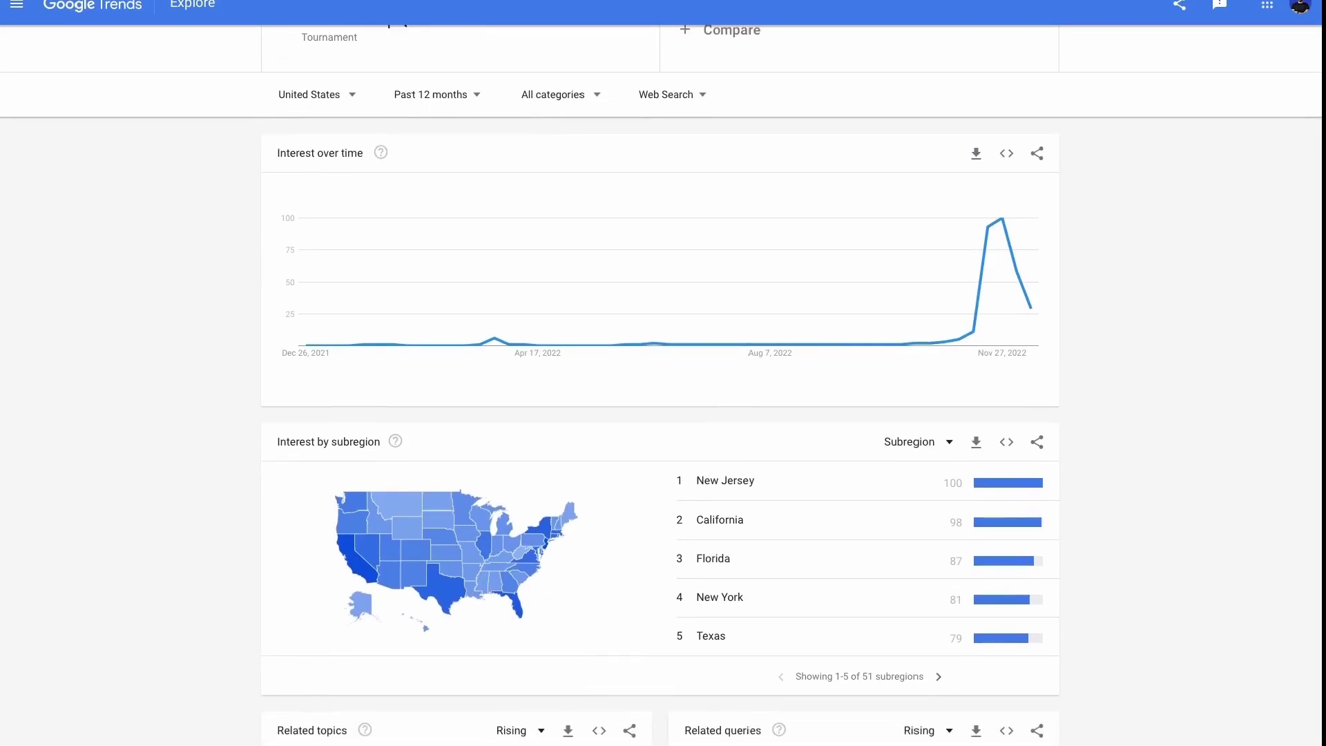
pyautogui.scroll(-1, 661, 387)
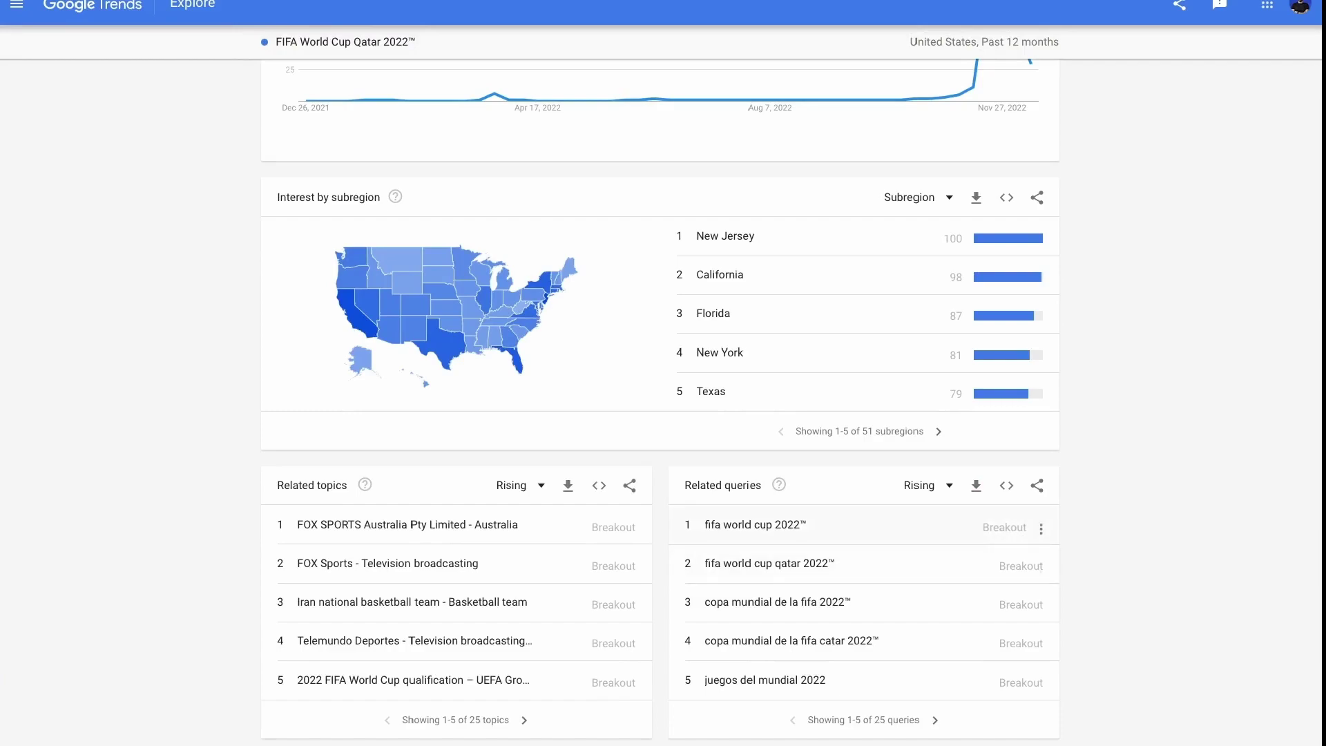
pyautogui.scroll(4, 661, 386)
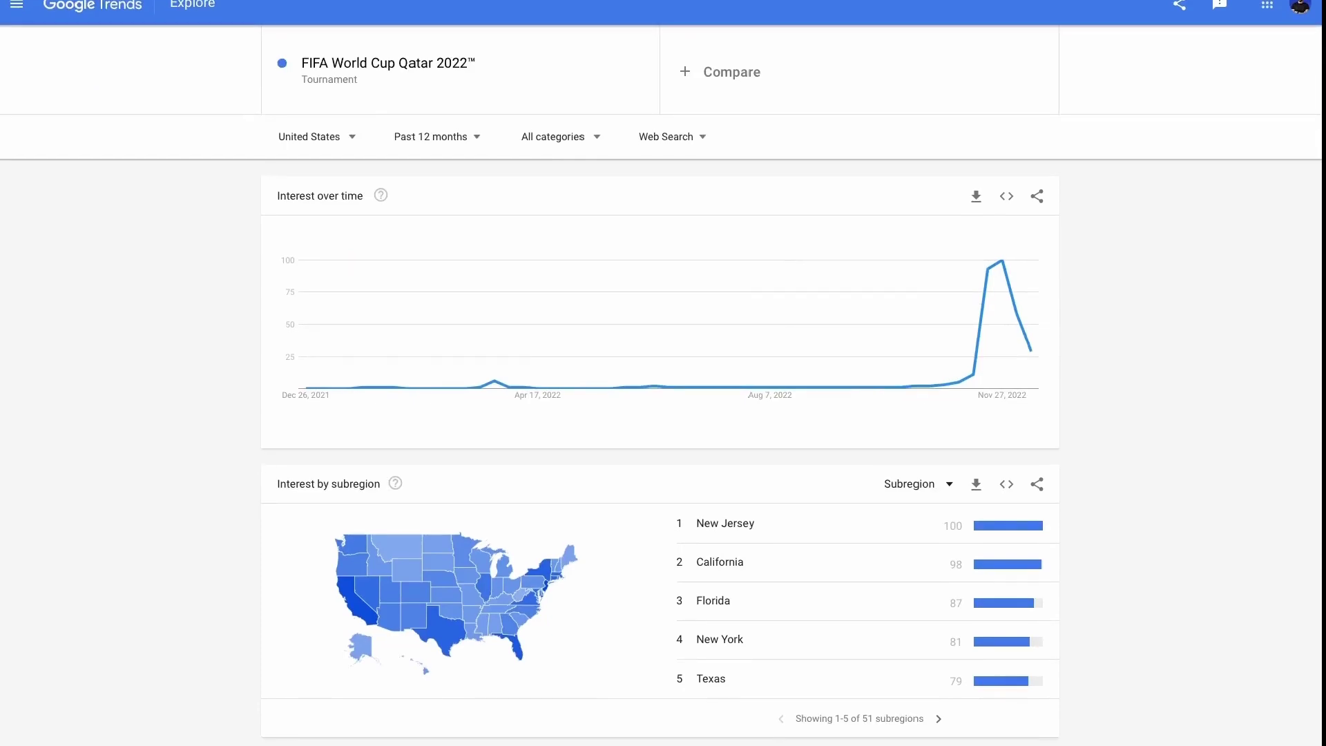
pyautogui.scroll(-5, 661, 387)
pyautogui.scroll(5, 661, 387)
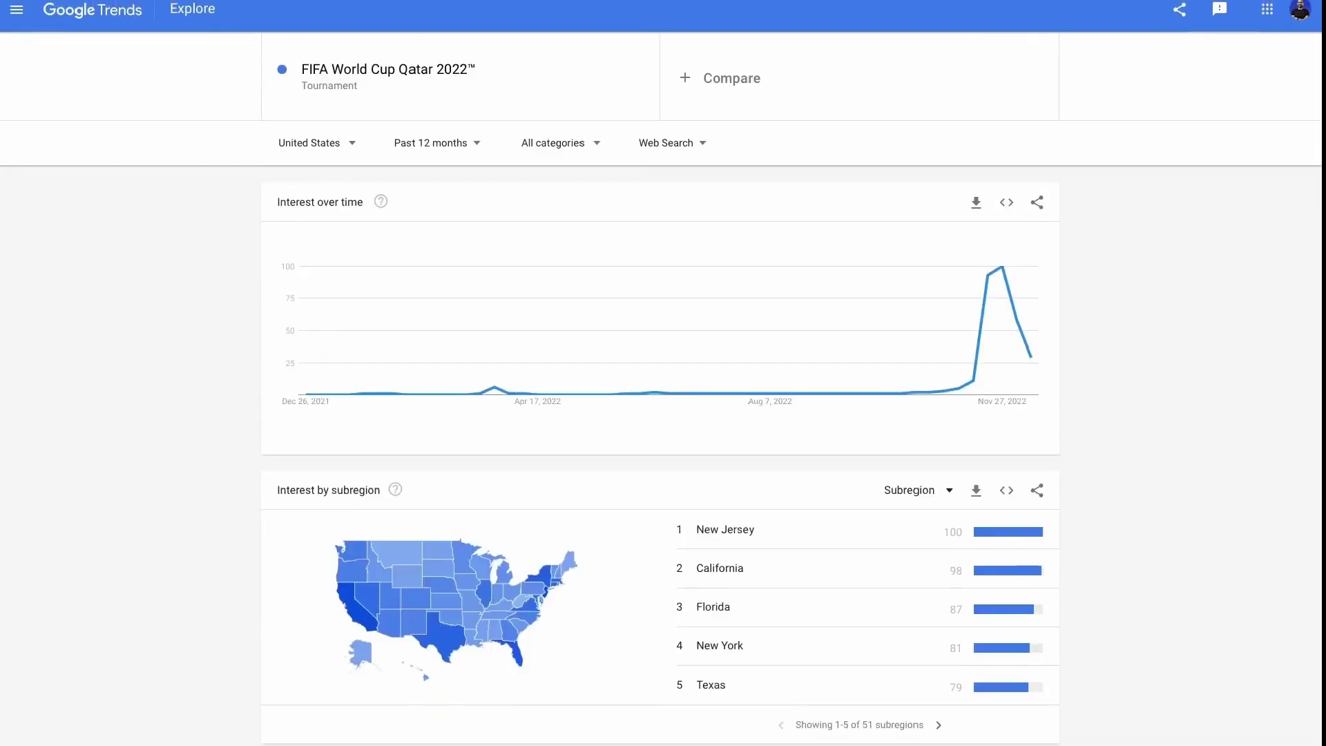
pyautogui.click(436, 136)
pyautogui.click(417, 339)
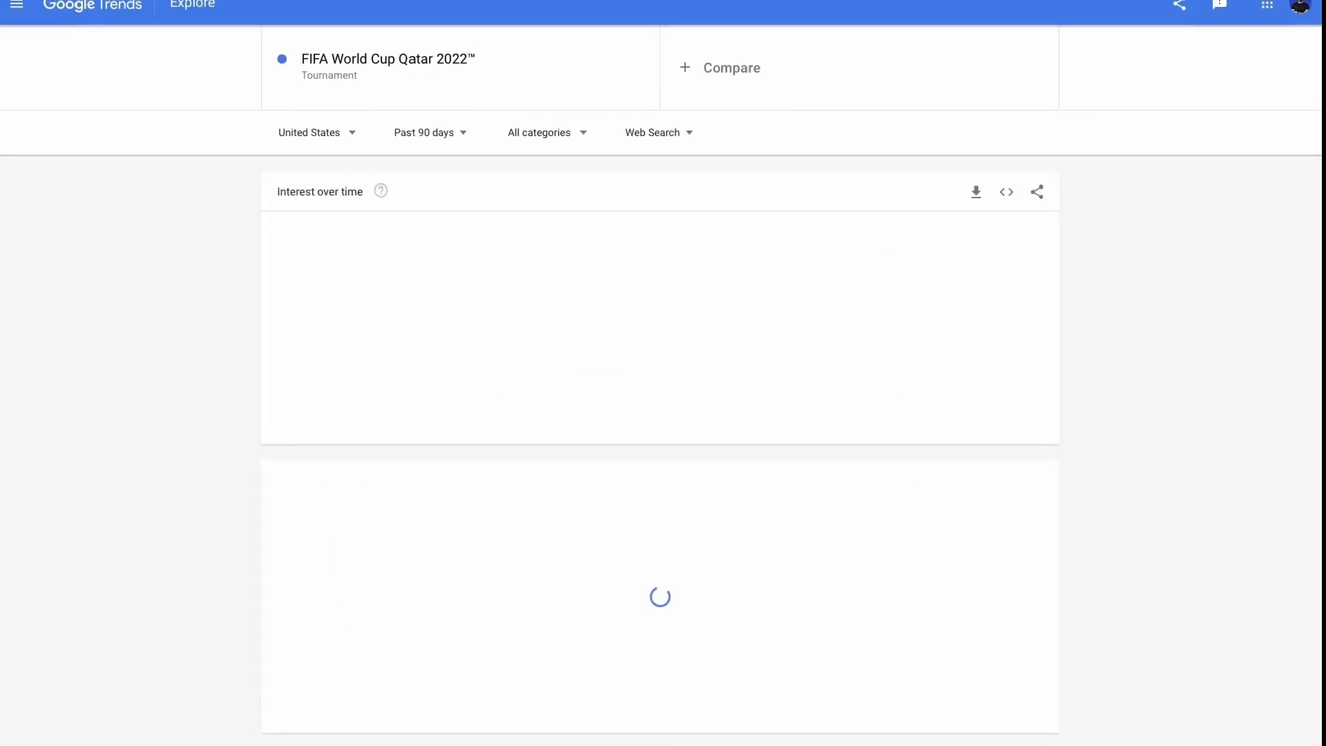
# Switch the pokemon cards trend data from Web Search to YouTube Search
pyautogui.scroll(-5, 663, 373)
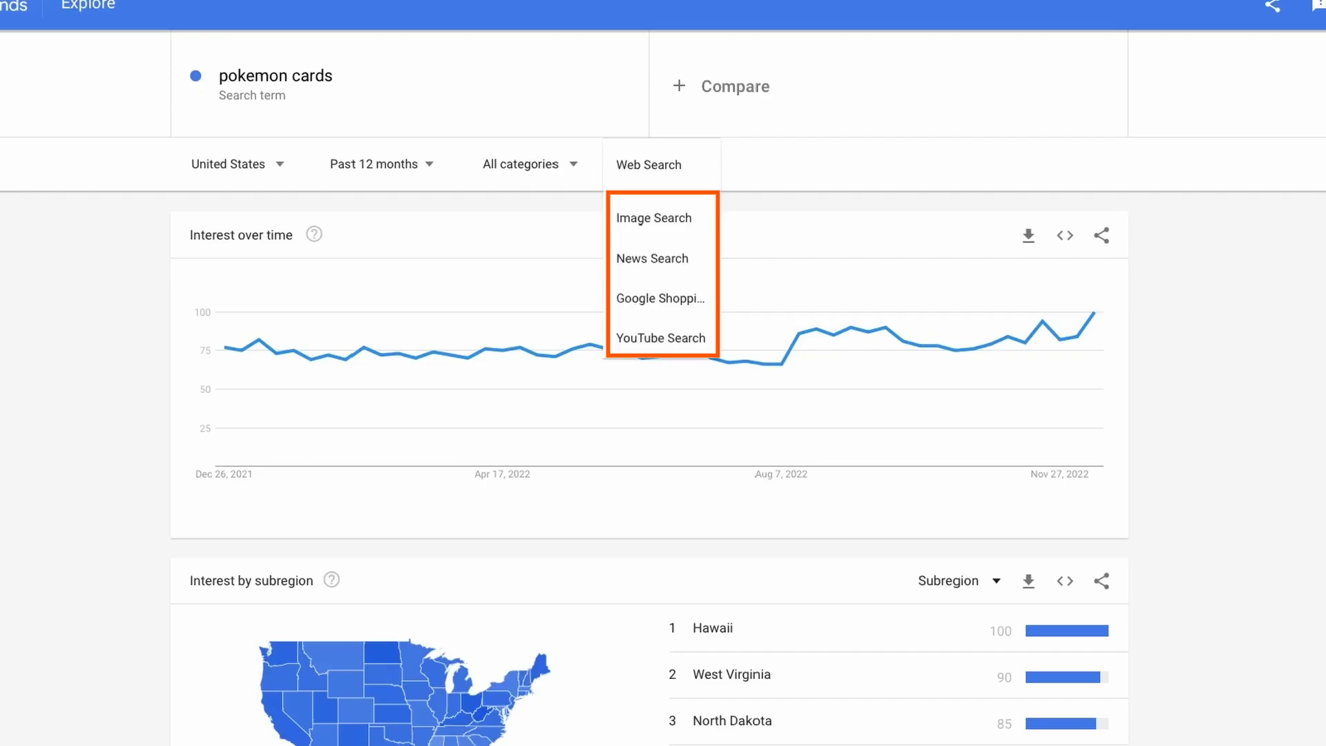
pyautogui.click(669, 281)
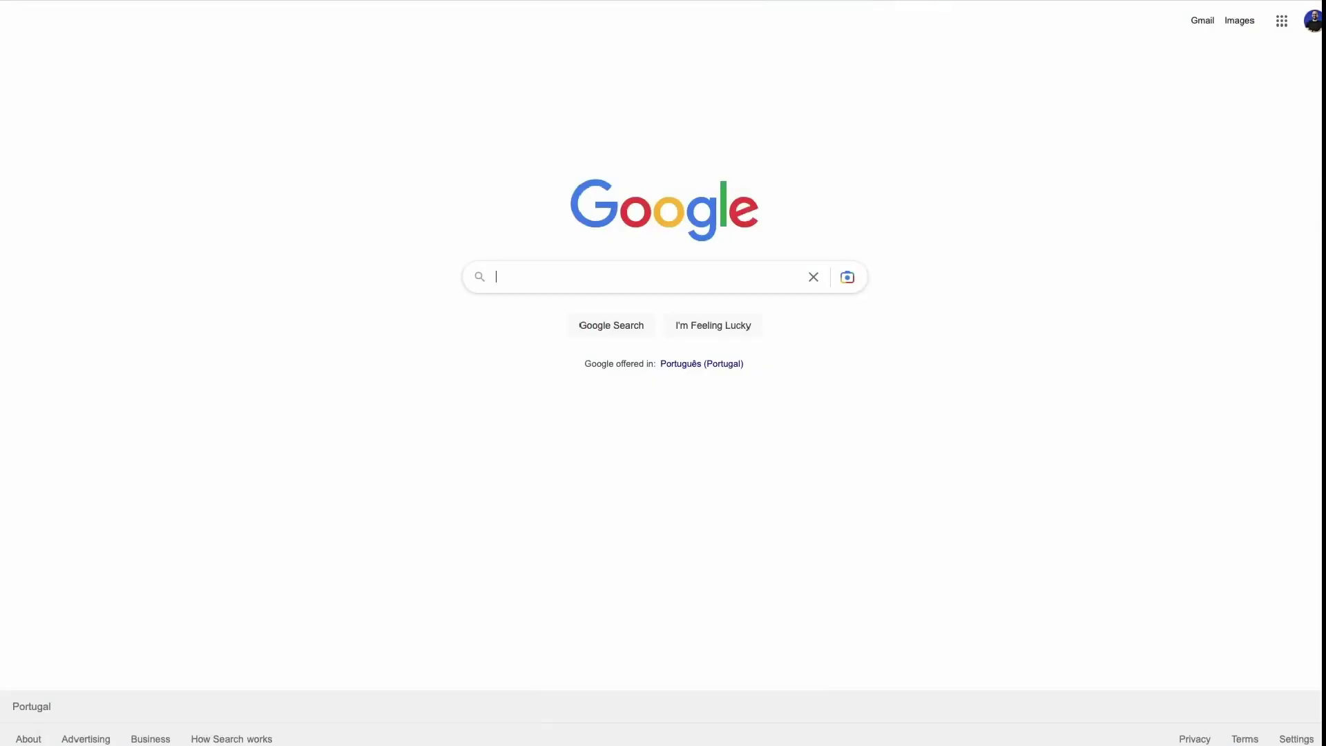
# Type 'apple pie ' and try letters a through h to compare autocomplete suggestions
pyautogui.write('apple pie')
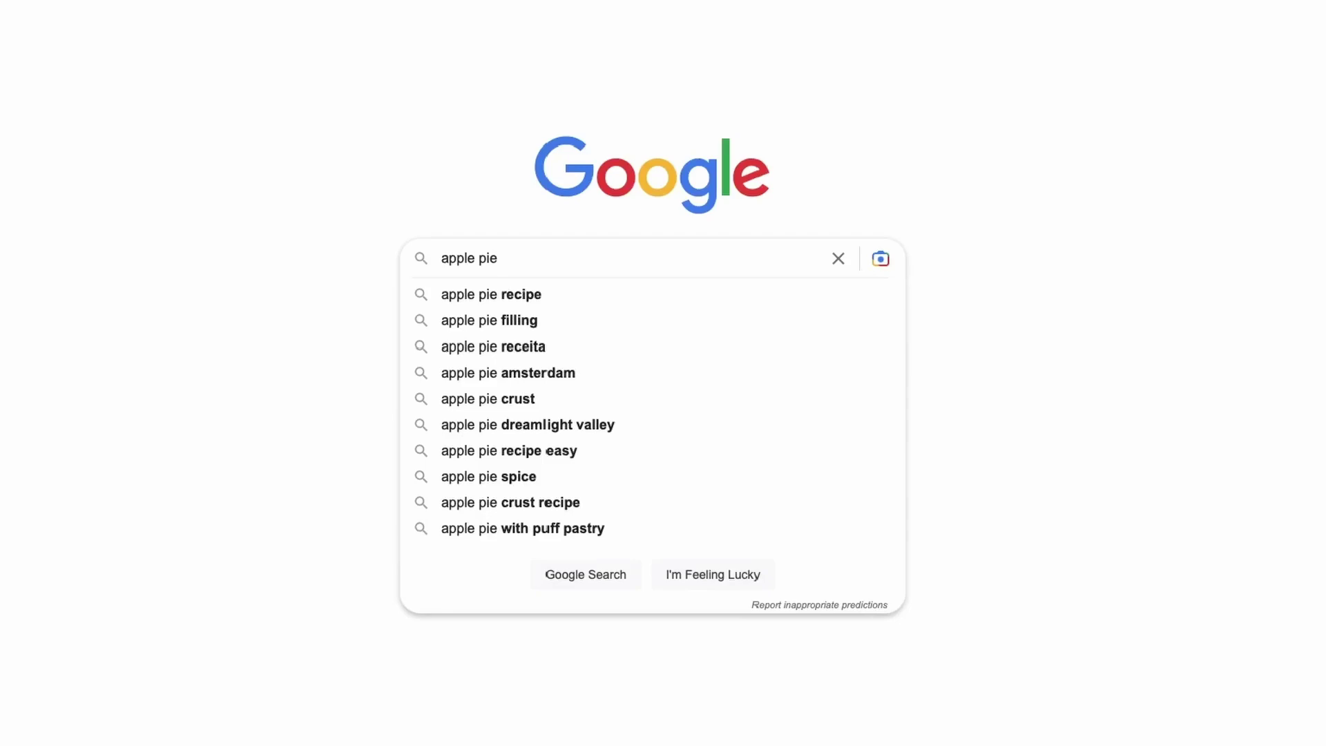
pyautogui.write('a')
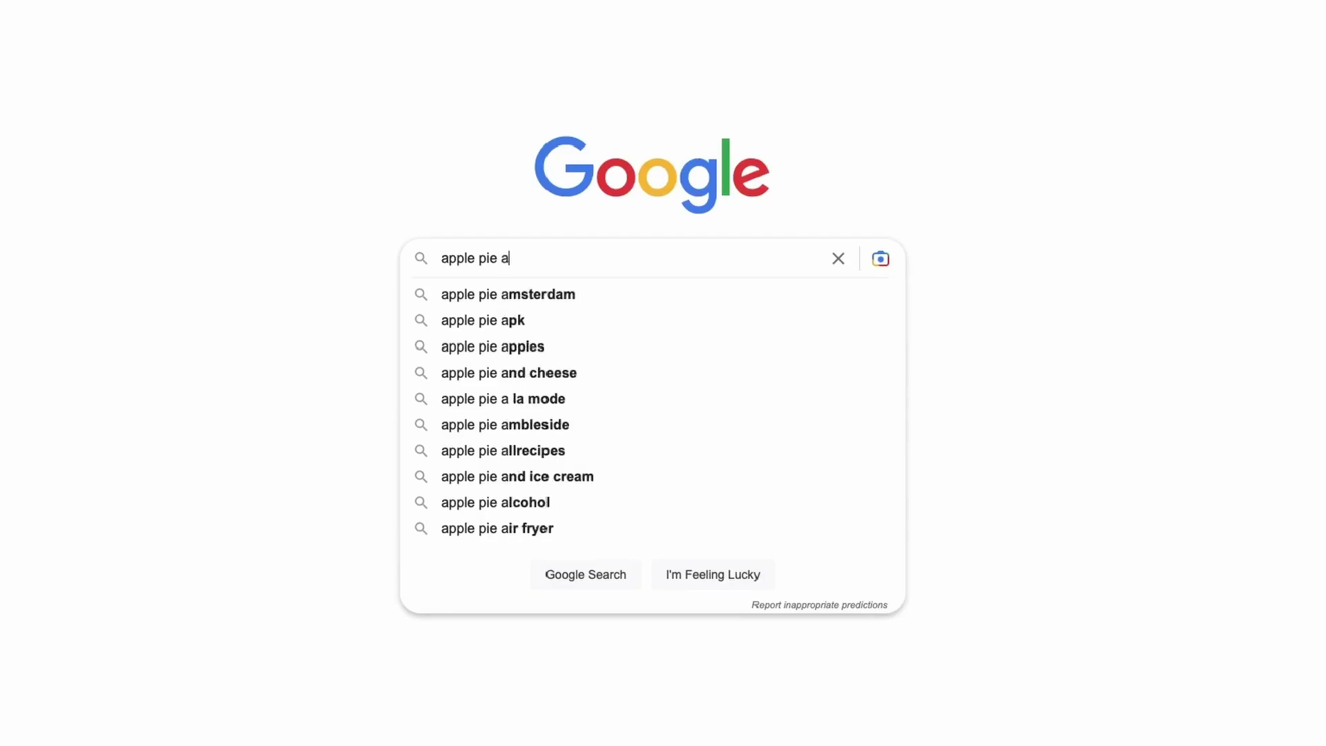
pyautogui.press('BackSpace')
pyautogui.write('b')
pyautogui.press('BackSpace')
pyautogui.write('c')
pyautogui.press('BackSpace')
pyautogui.write('d')
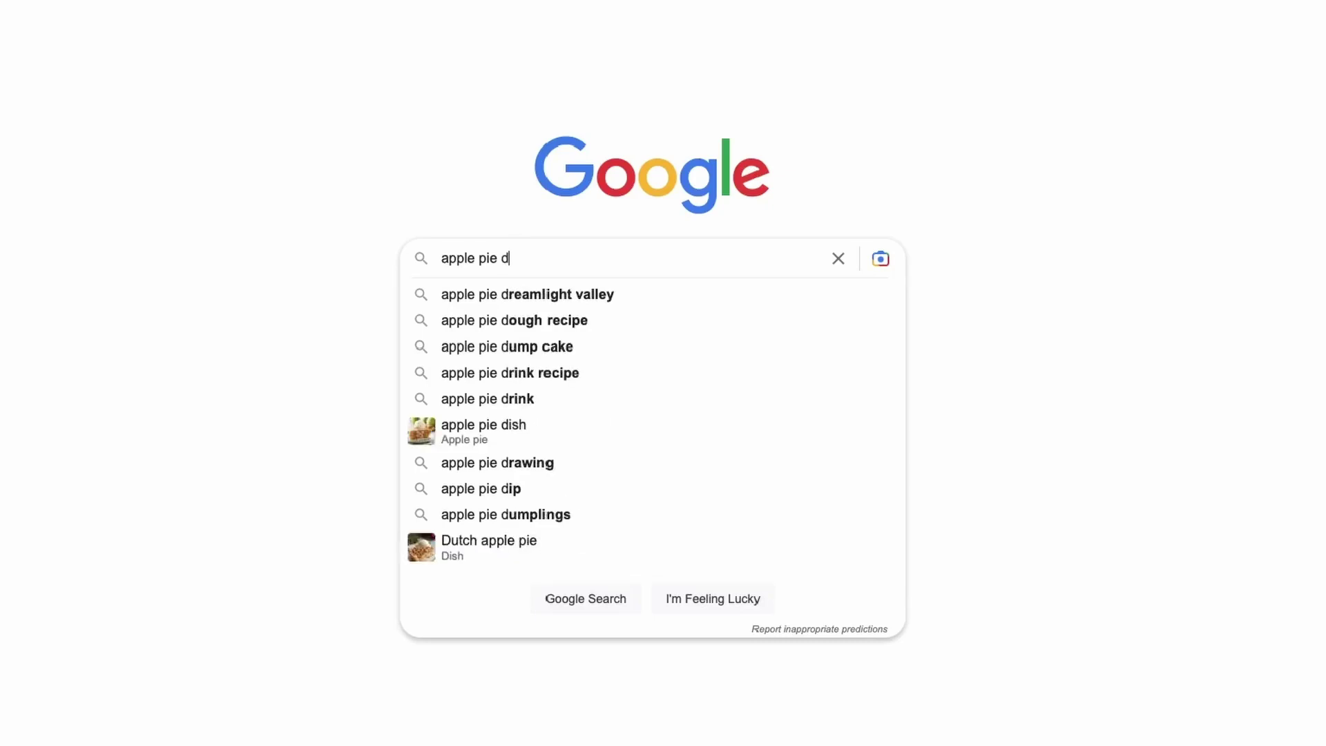
pyautogui.press('BackSpace')
pyautogui.write('e')
pyautogui.press('BackSpace')
pyautogui.write('f')
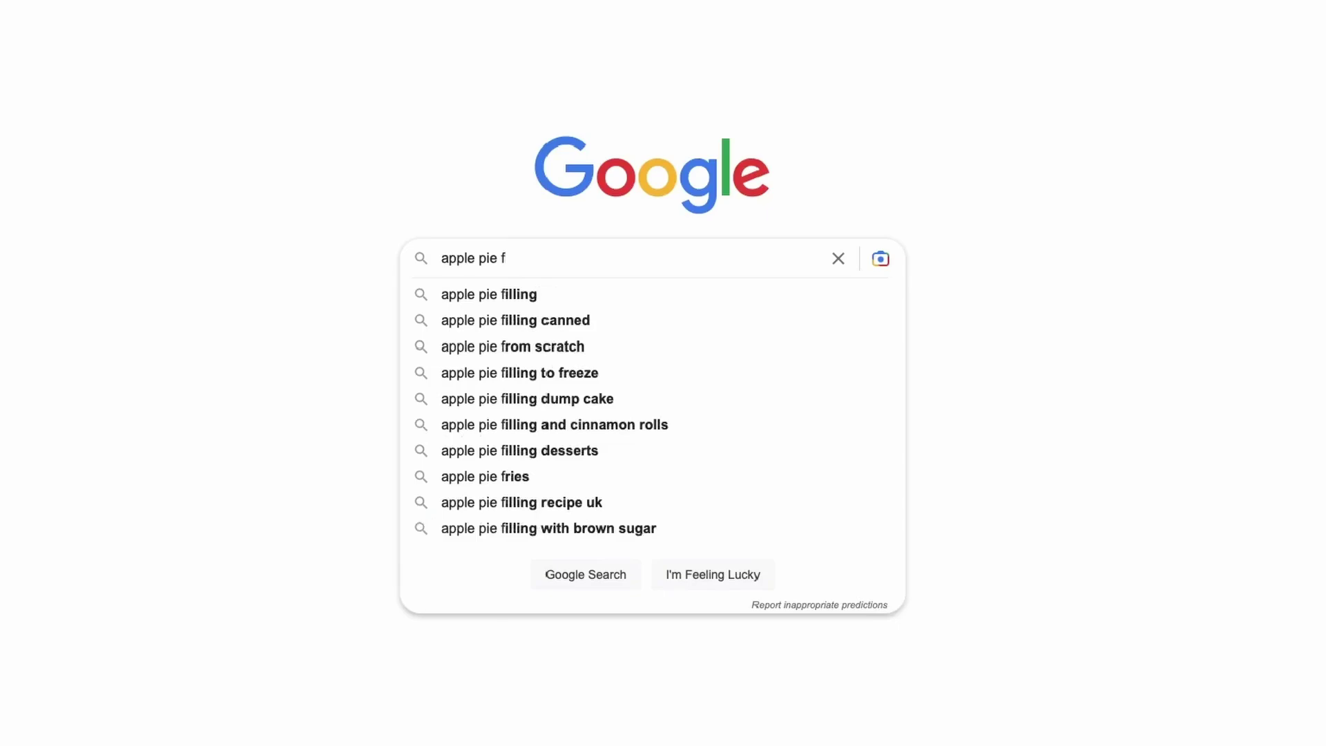
pyautogui.press('BackSpace')
pyautogui.write('h')
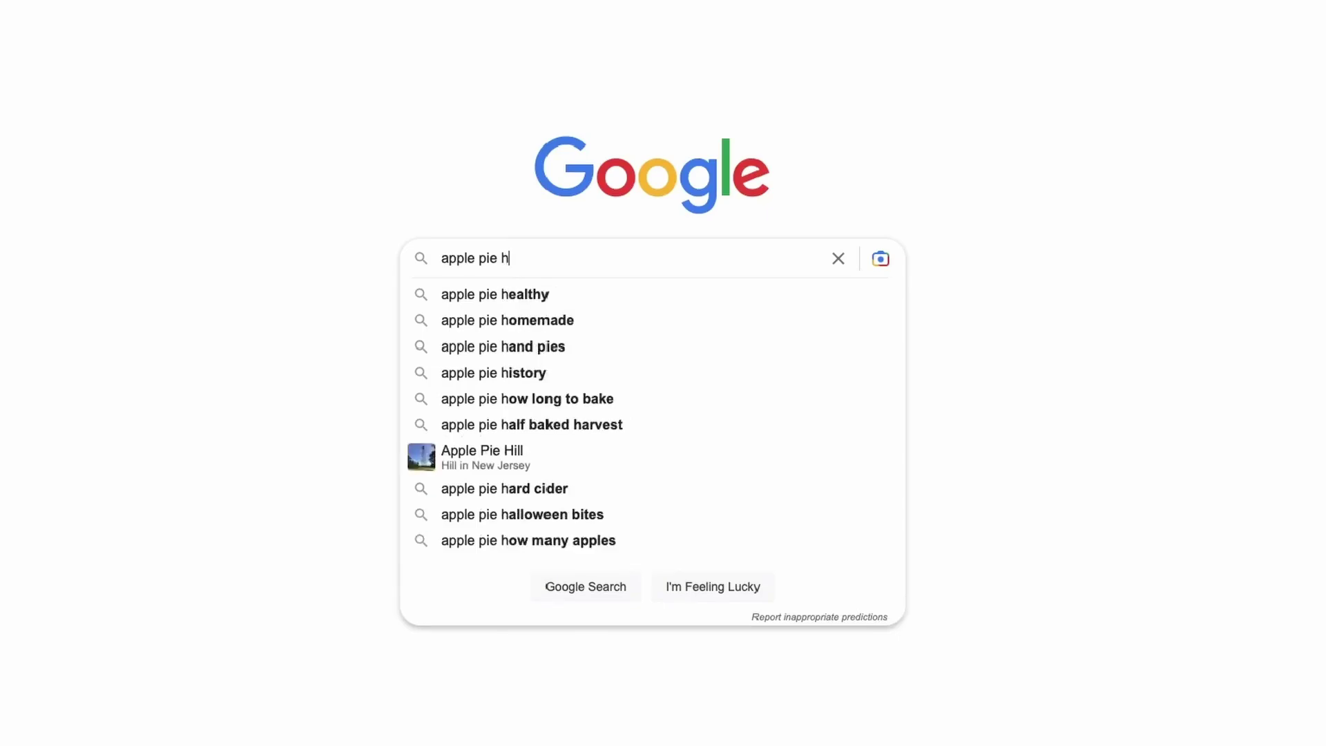
pyautogui.press('BackSpace')
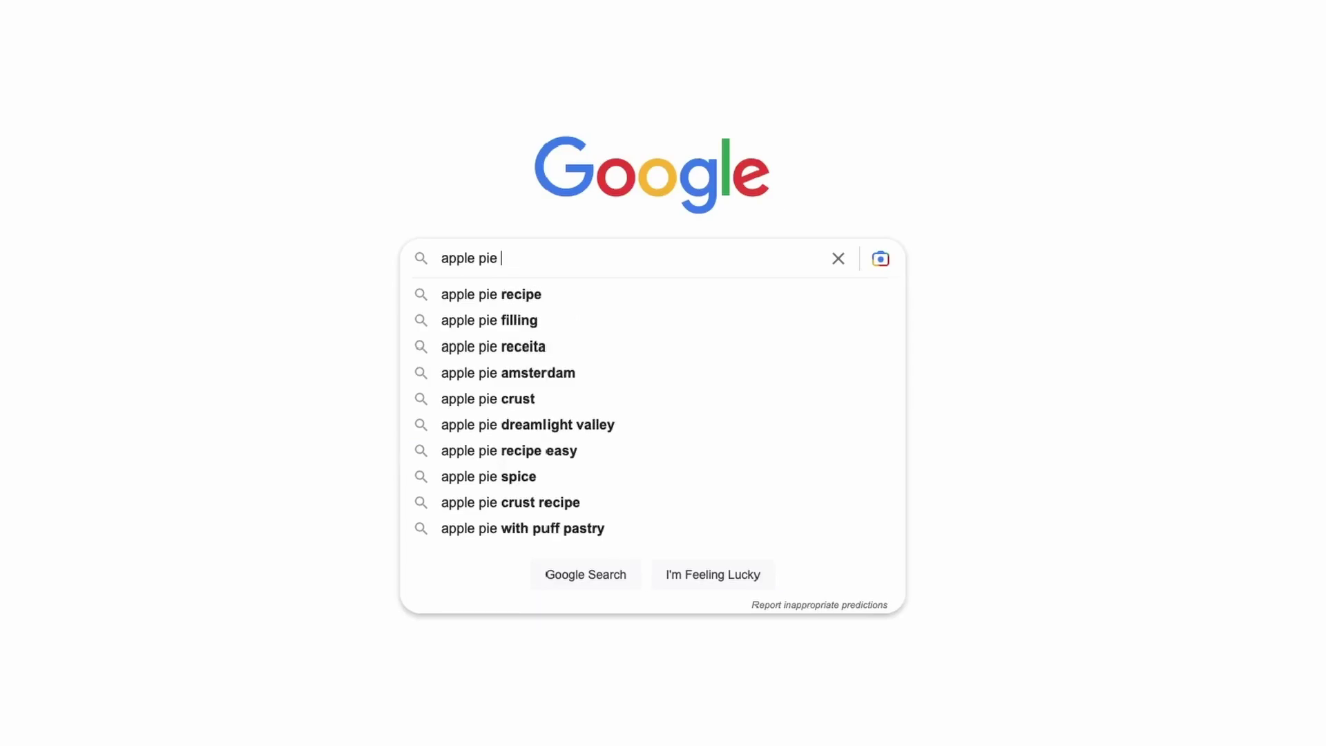
# Try a '*' prefix on the query, then run the apple pie search
pyautogui.press('Home')
pyautogui.write('*')
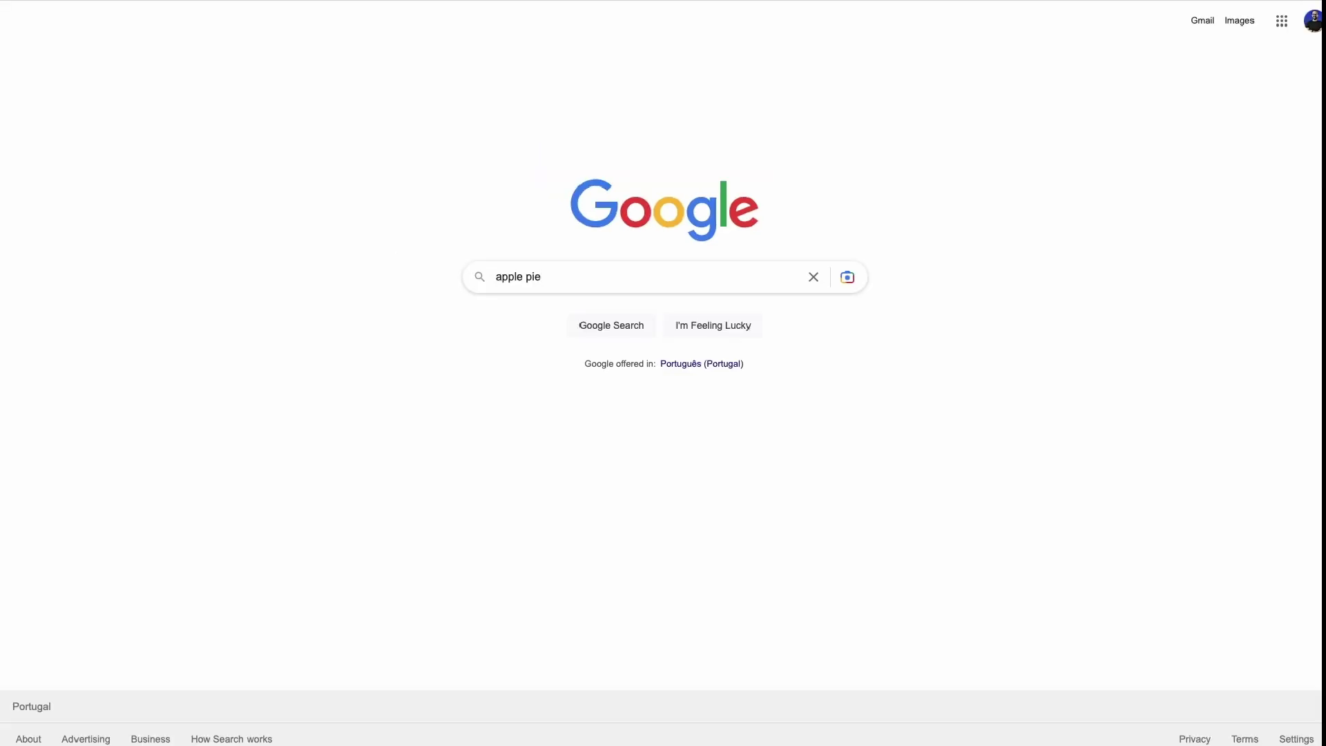
pyautogui.press('Return')
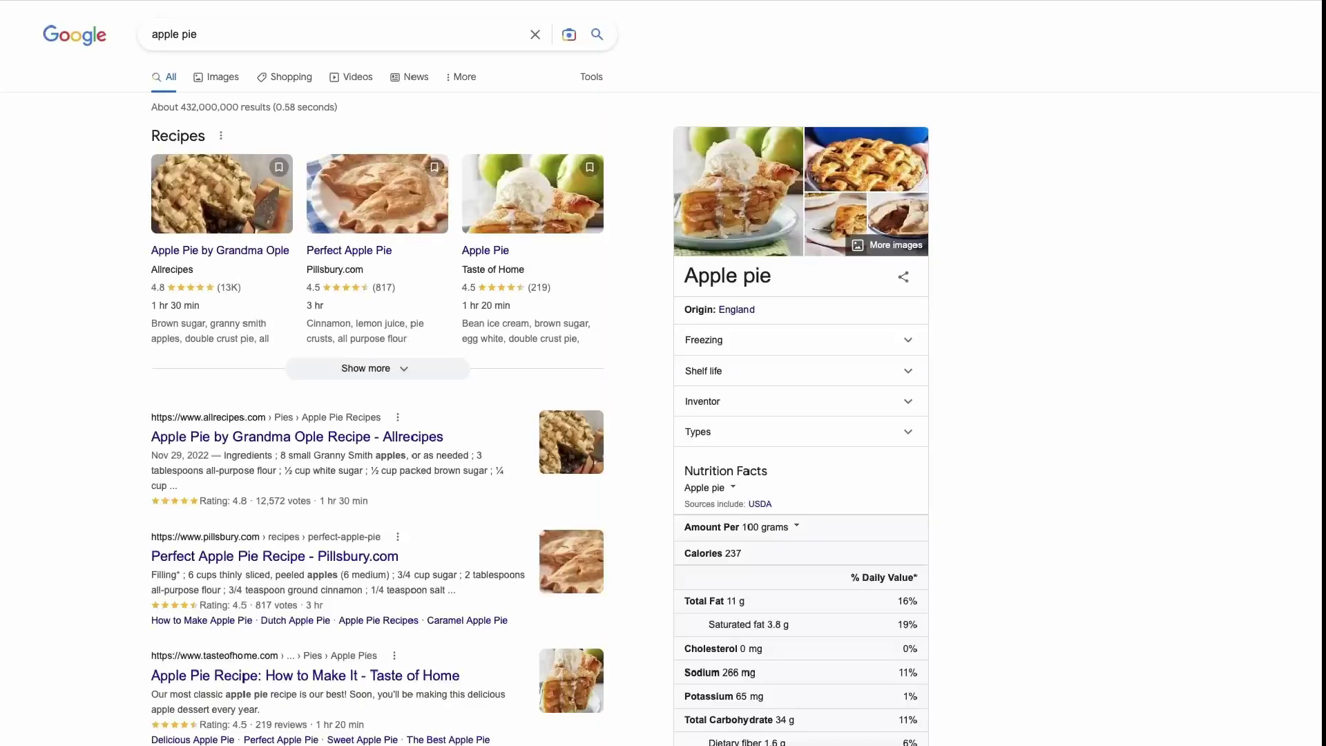
pyautogui.scroll(-6, 663, 373)
pyautogui.scroll(-3, 377, 373)
pyautogui.moveTo(151, 391); pyautogui.dragTo(228, 391)
pyautogui.scroll(-1, 377, 373)
pyautogui.scroll(-15, 377, 373)
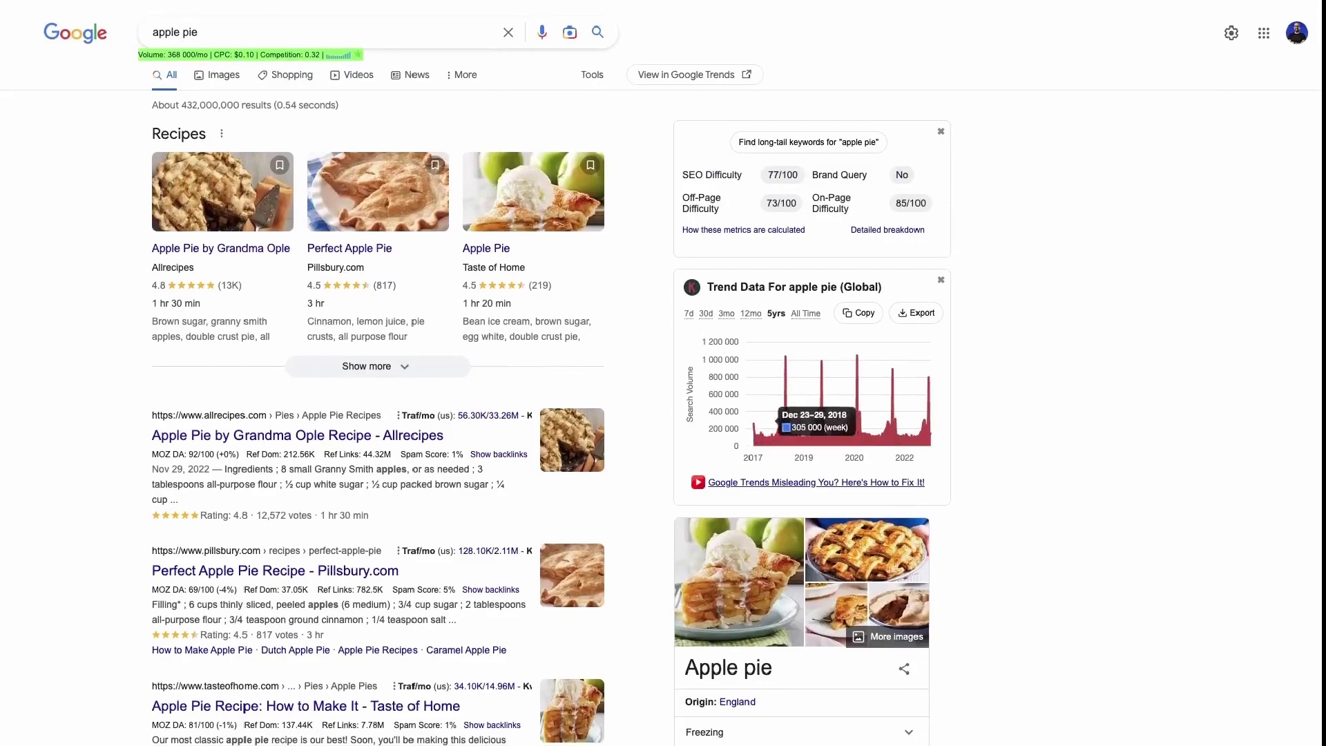
pyautogui.scroll(-15, 750, 499)
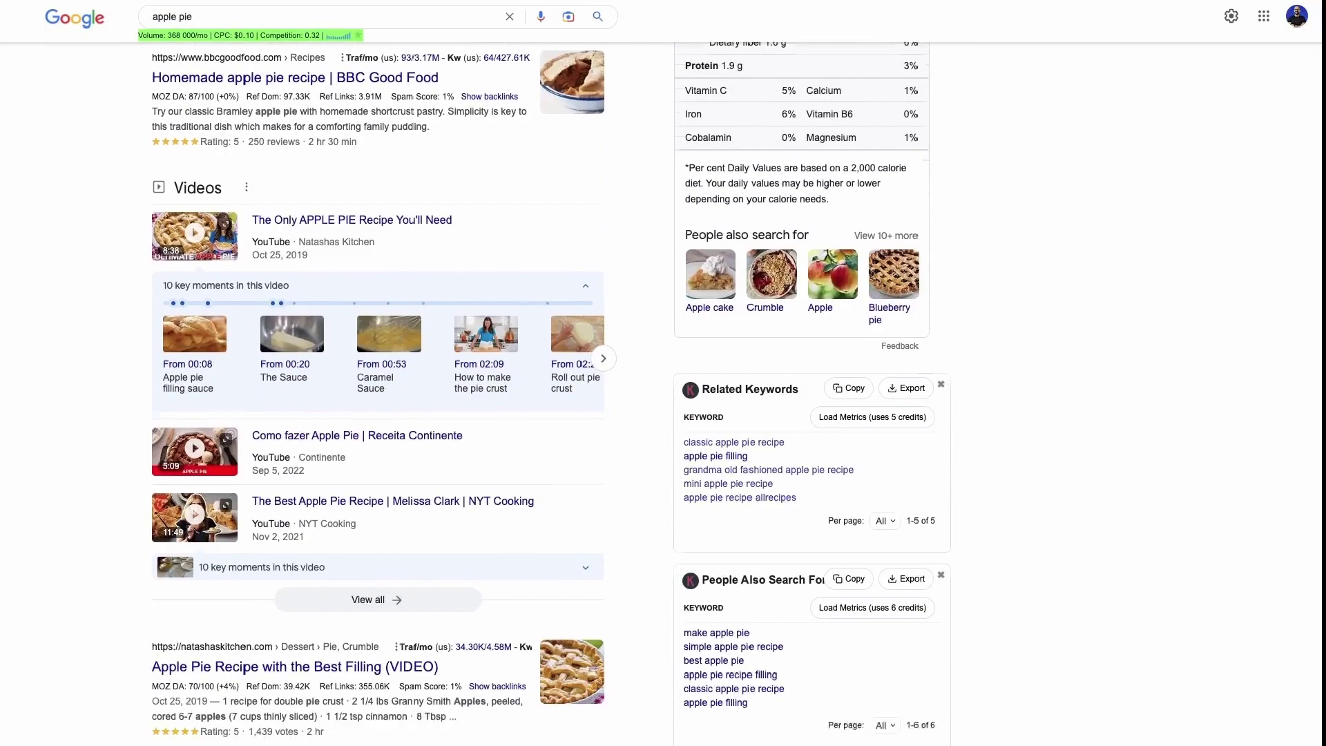
pyautogui.scroll(-3, 750, 499)
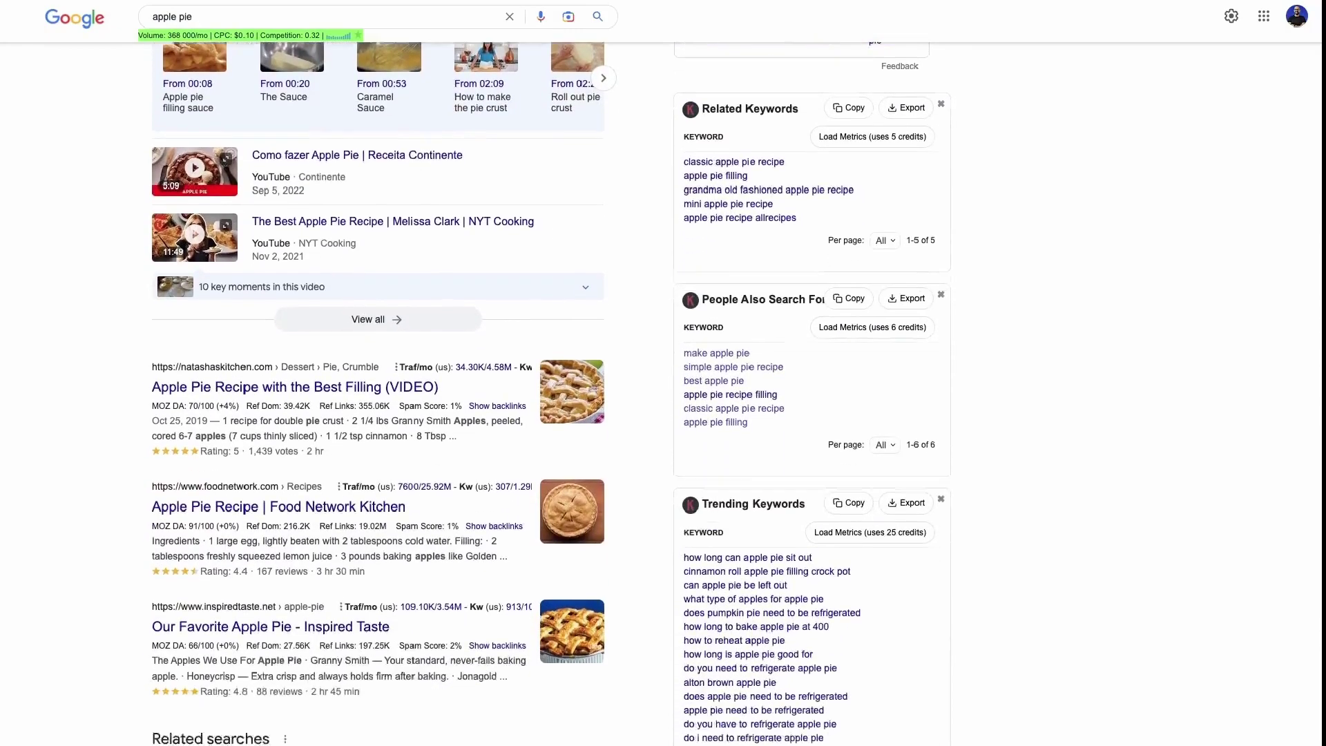
pyautogui.scroll(-5, 749, 498)
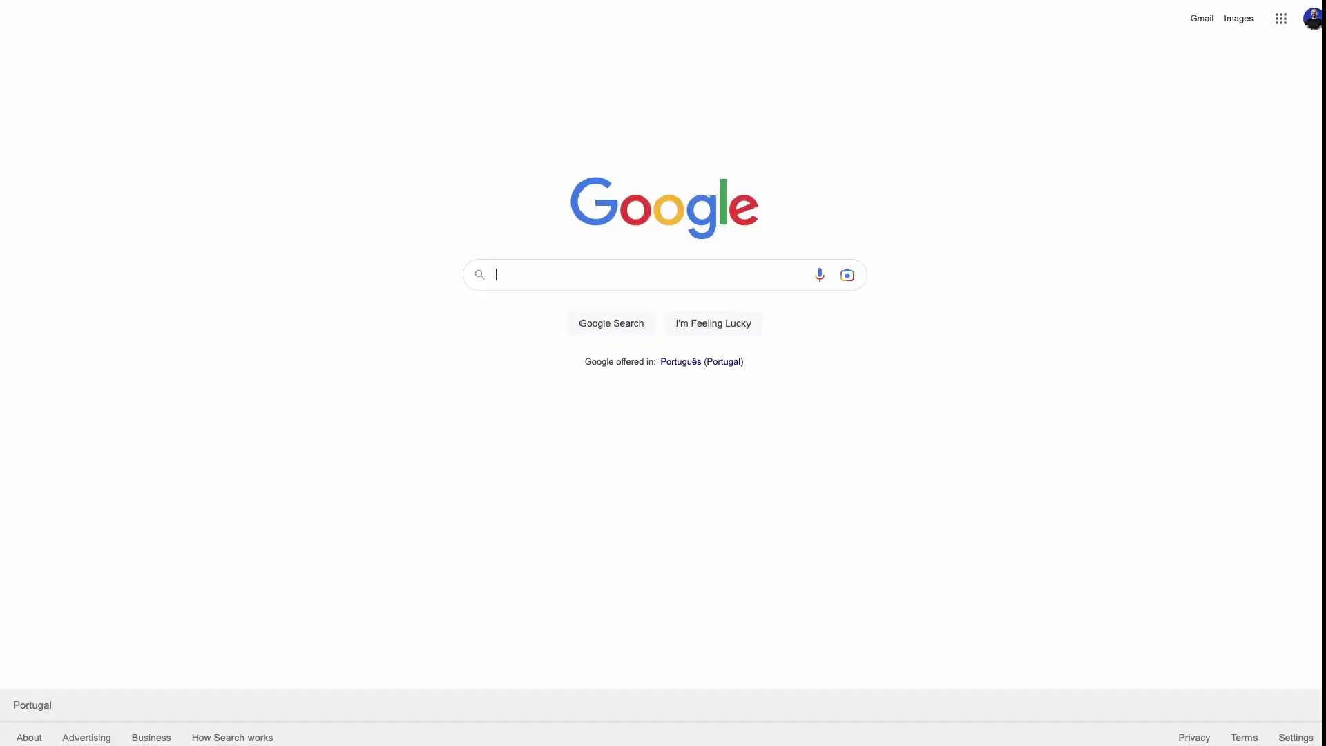
# Search apple pie and highlight its search volume, CPC and apple pie recipe's 100% overlap
pyautogui.write('apple pie')
pyautogui.press('Escape')
pyautogui.press('Return')
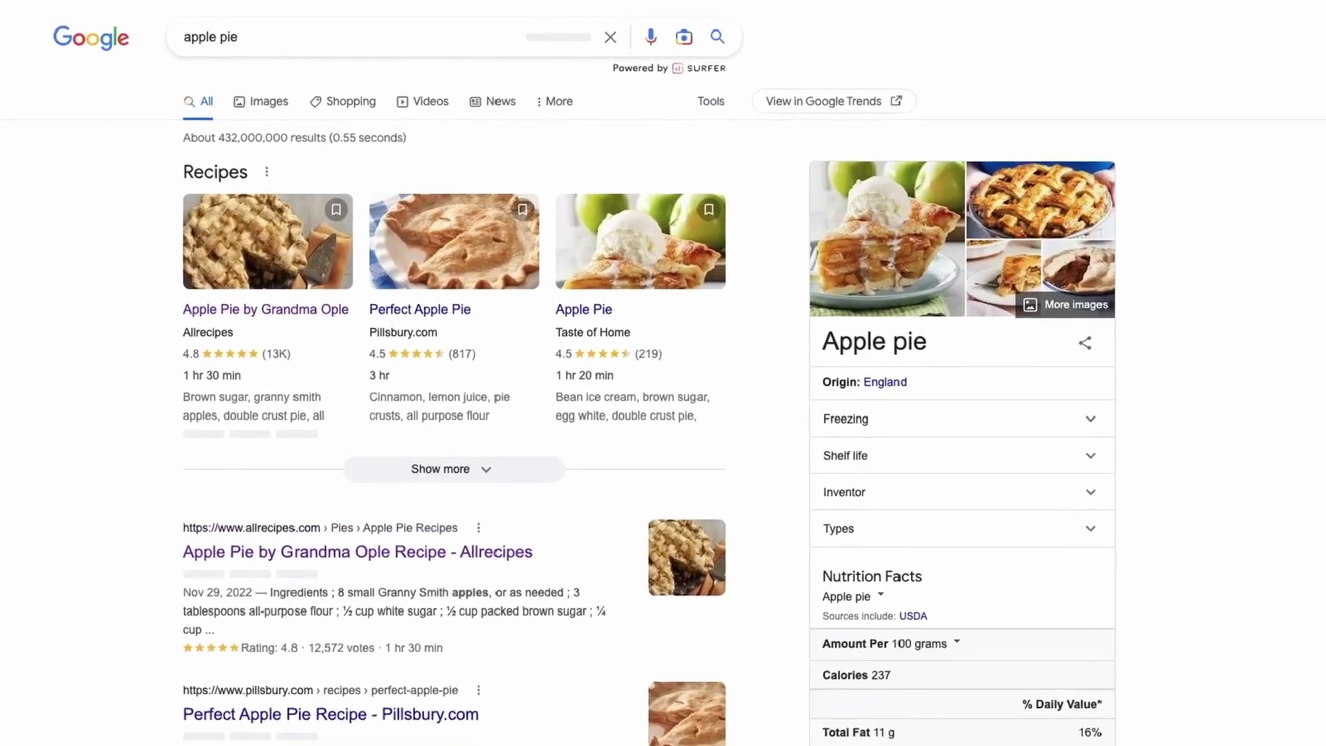
pyautogui.moveTo(615, 40); pyautogui.dragTo(546, 57)
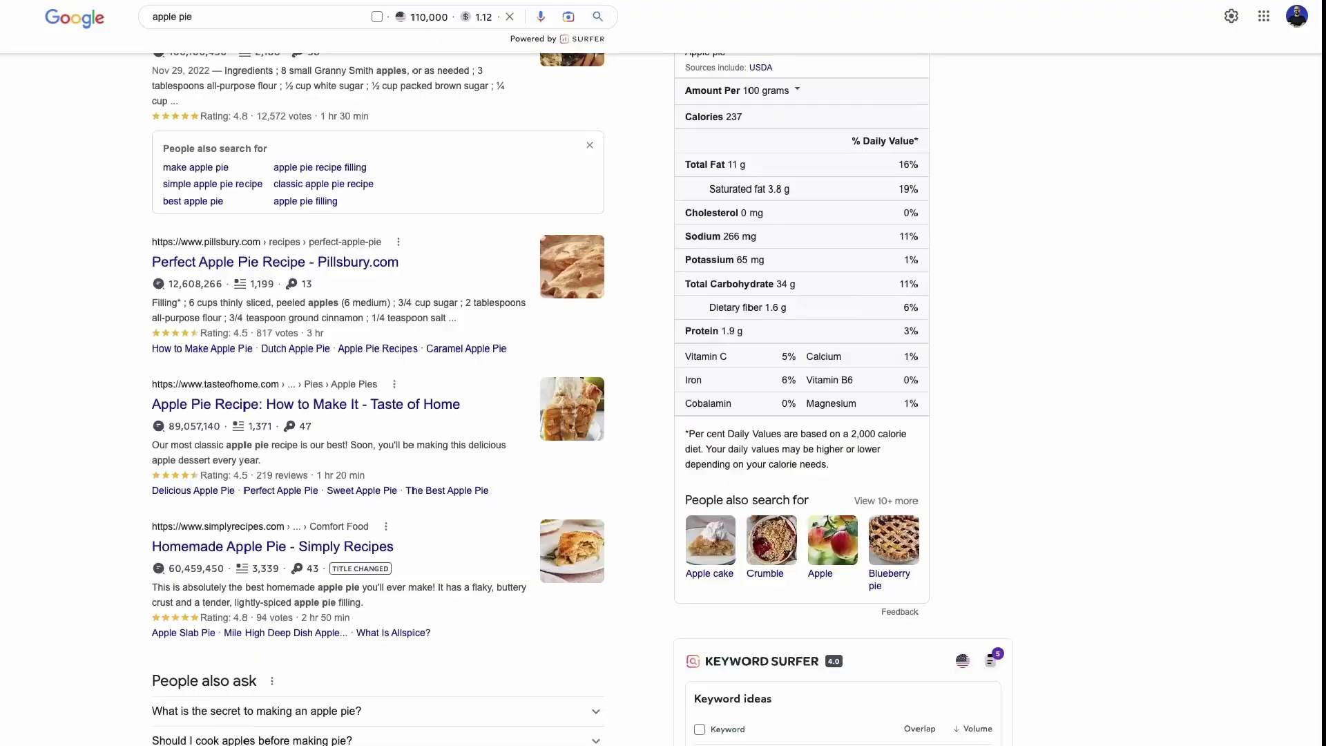
pyautogui.scroll(-6, 578, 399)
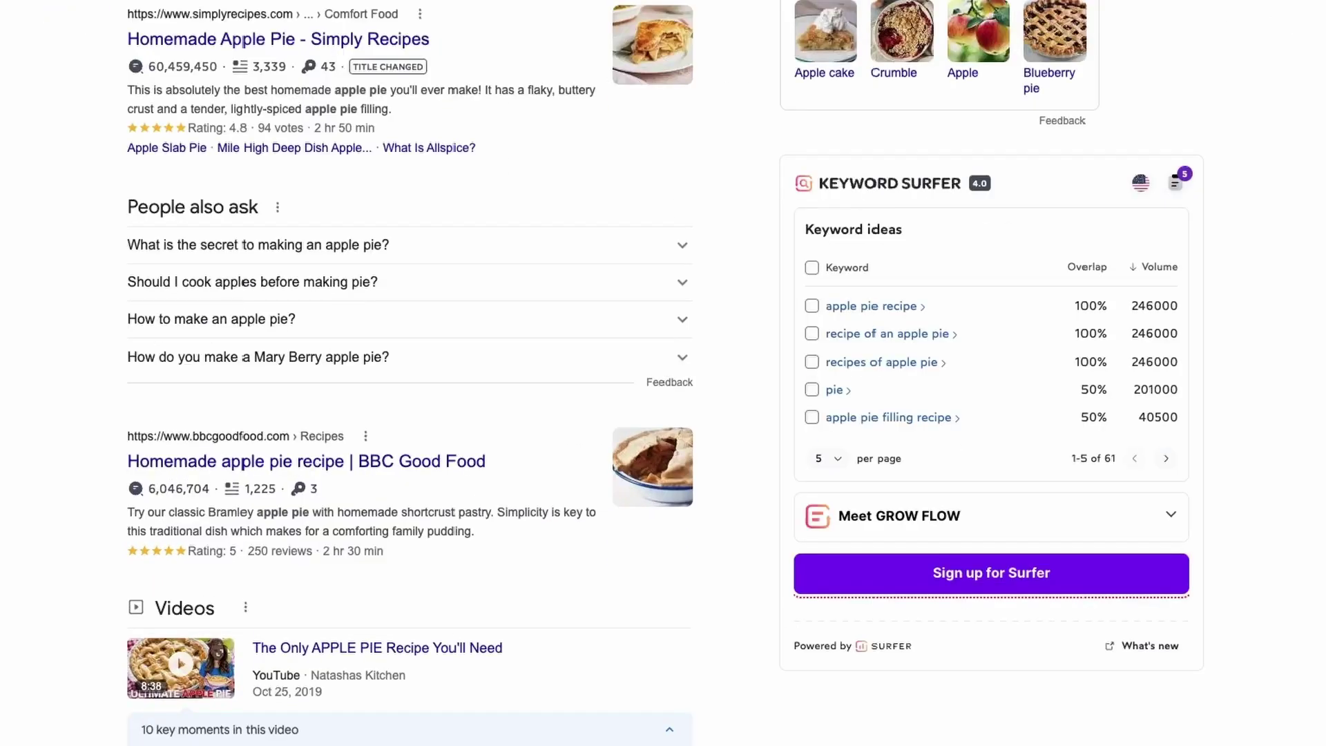
pyautogui.moveTo(1074, 305); pyautogui.dragTo(1107, 305)
pyautogui.click(1087, 305)
# Collect apple pie recipe, recipe of an apple pie and recipes of apple pie, then view them
pyautogui.click(812, 305)
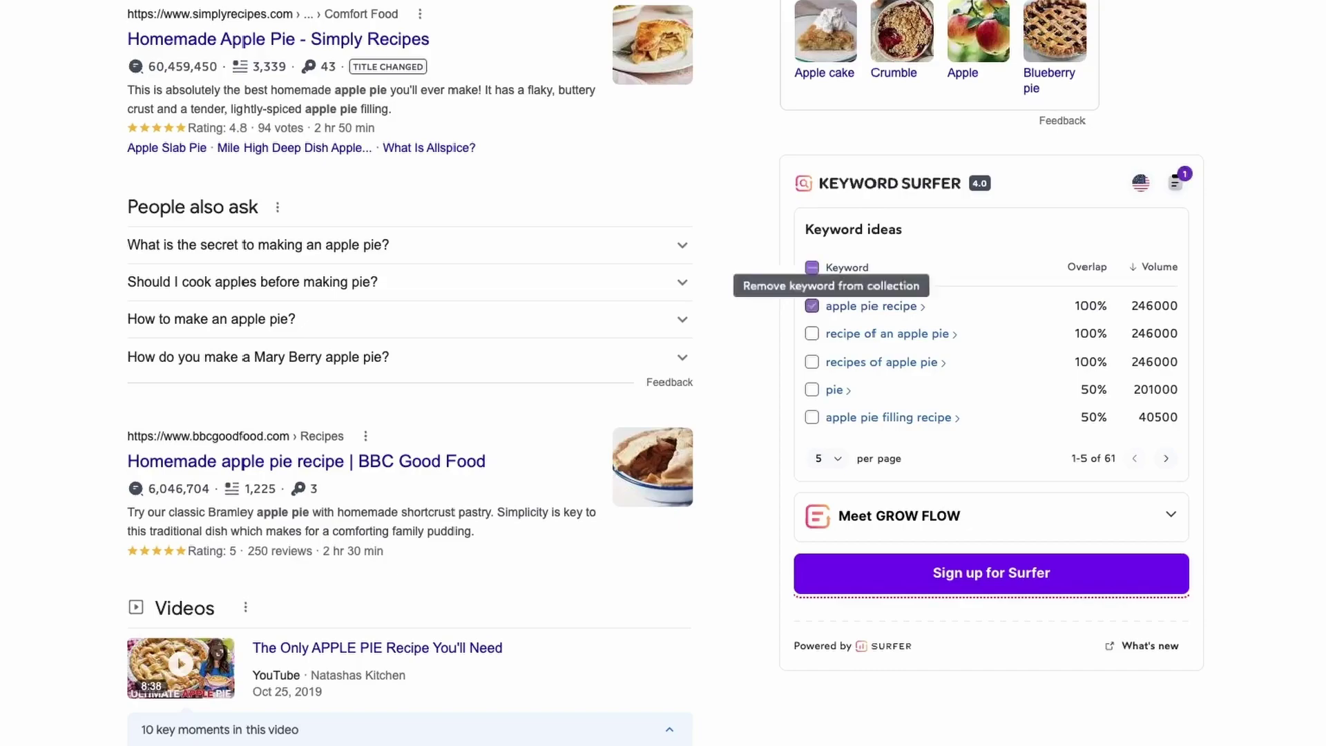
pyautogui.click(812, 333)
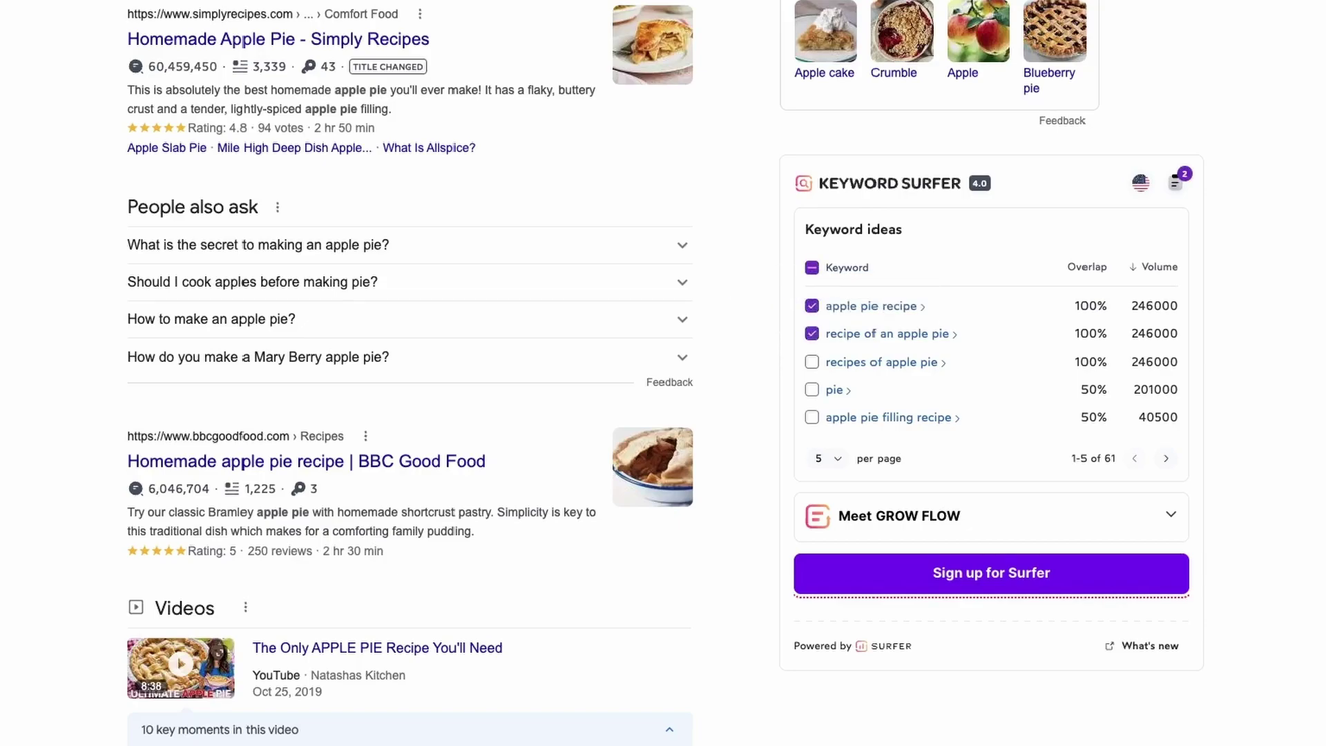
pyautogui.click(811, 362)
pyautogui.click(1175, 182)
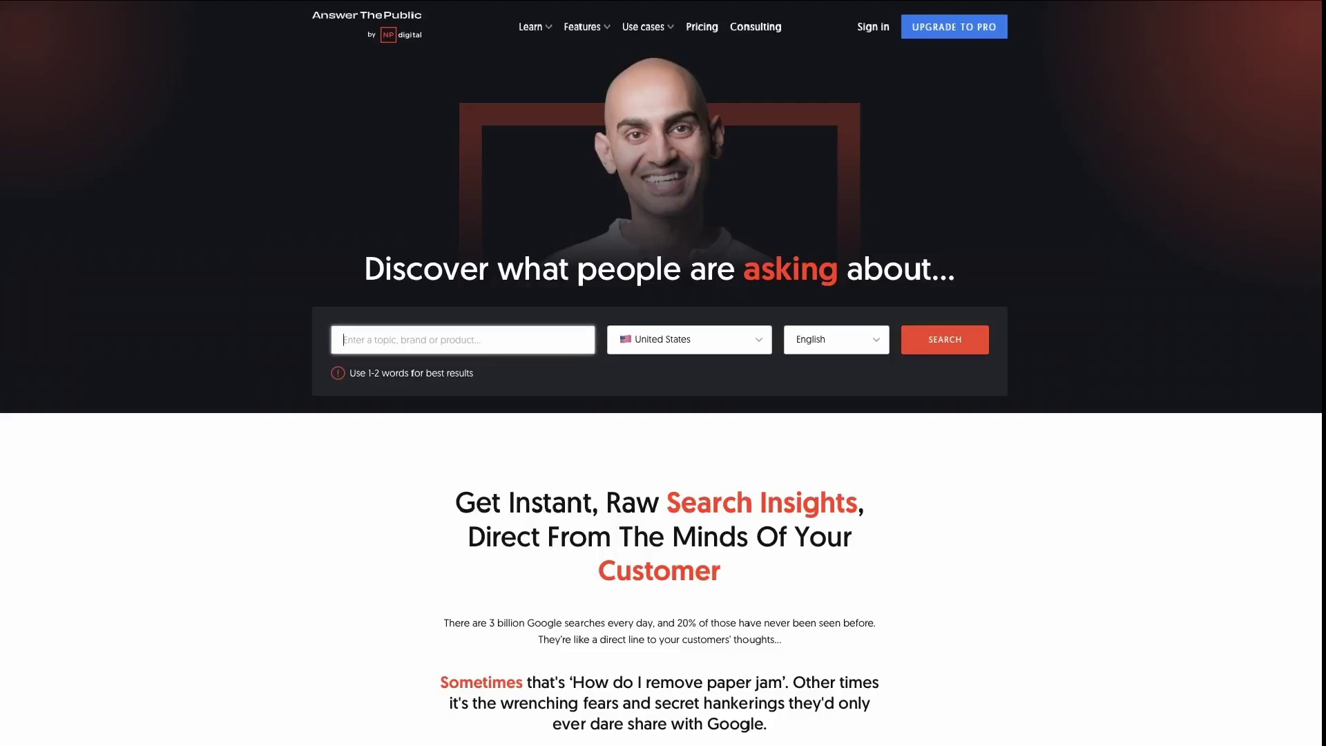
# Search AnswerThePublic for apple pie and scroll down to the questions wheel
pyautogui.write('apple pie')
pyautogui.press('Tab')
pyautogui.press('Tab')
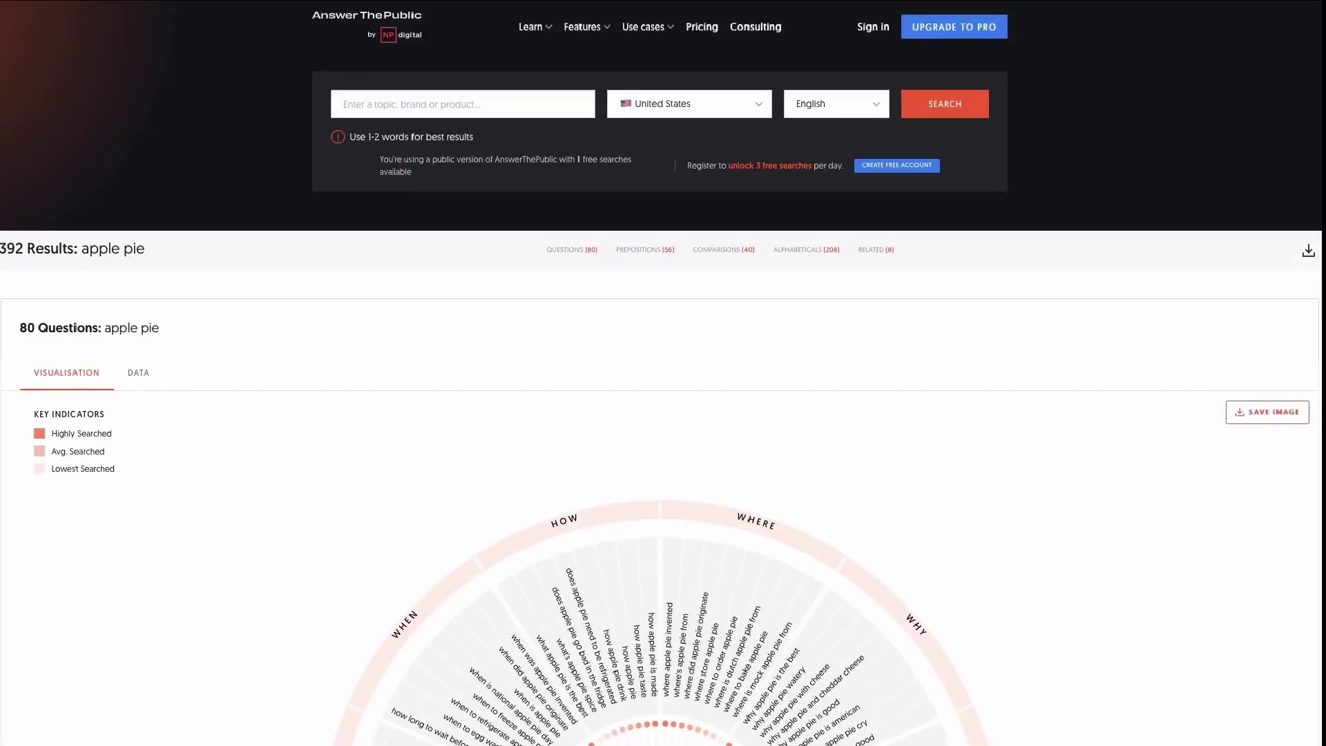
pyautogui.scroll(-2, 661, 373)
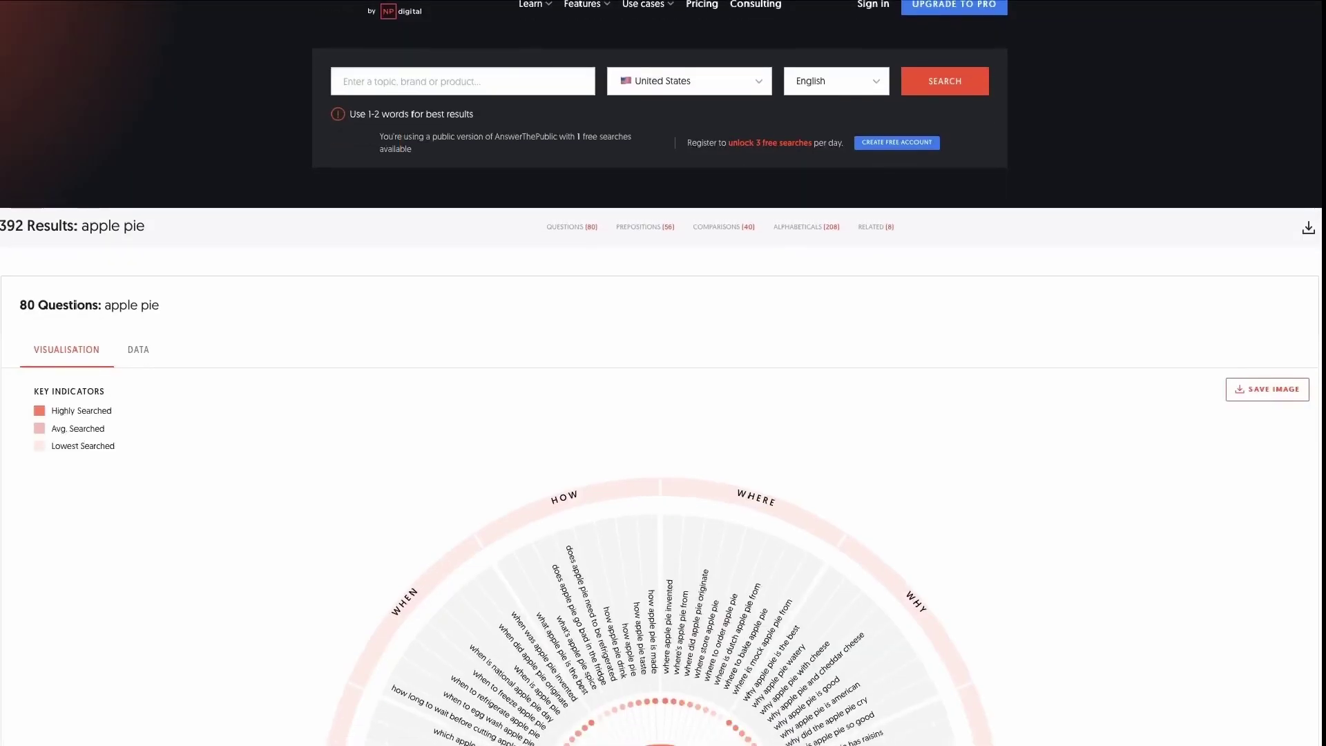
pyautogui.scroll(-1, 661, 373)
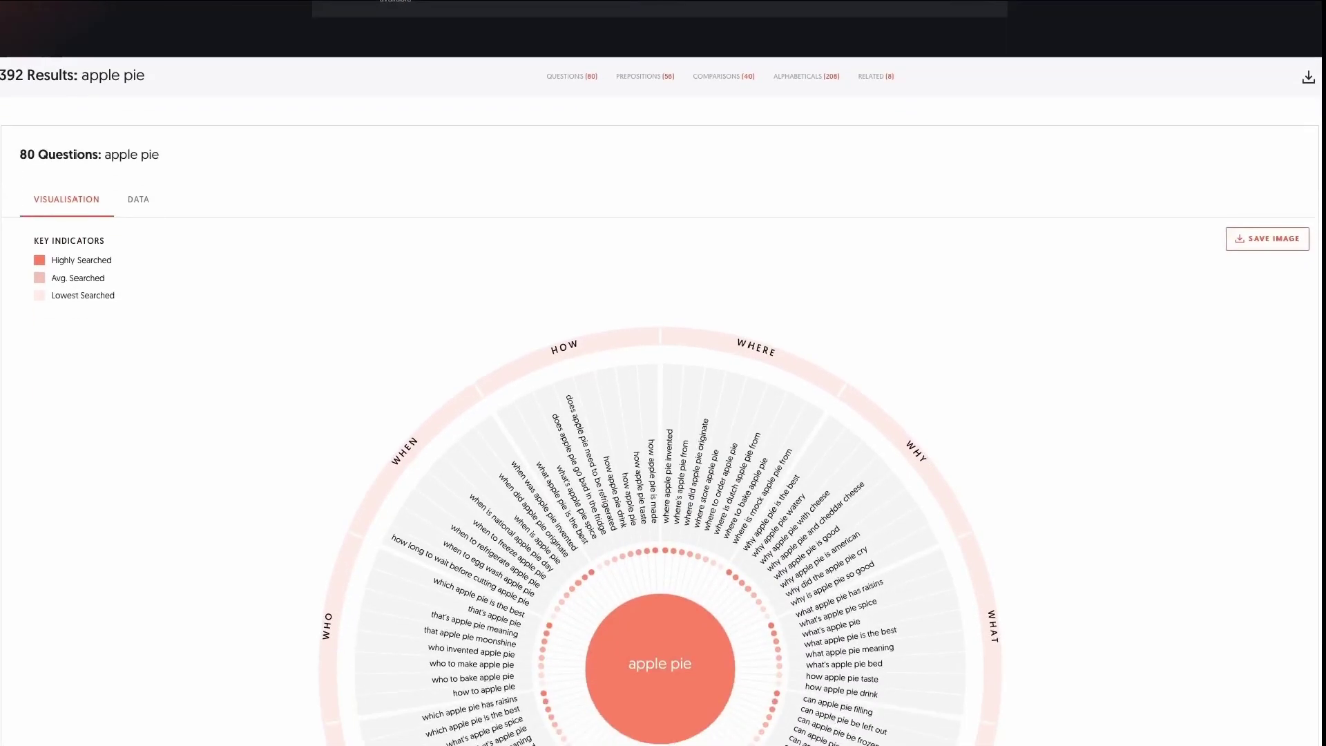
pyautogui.scroll(-2, 660, 373)
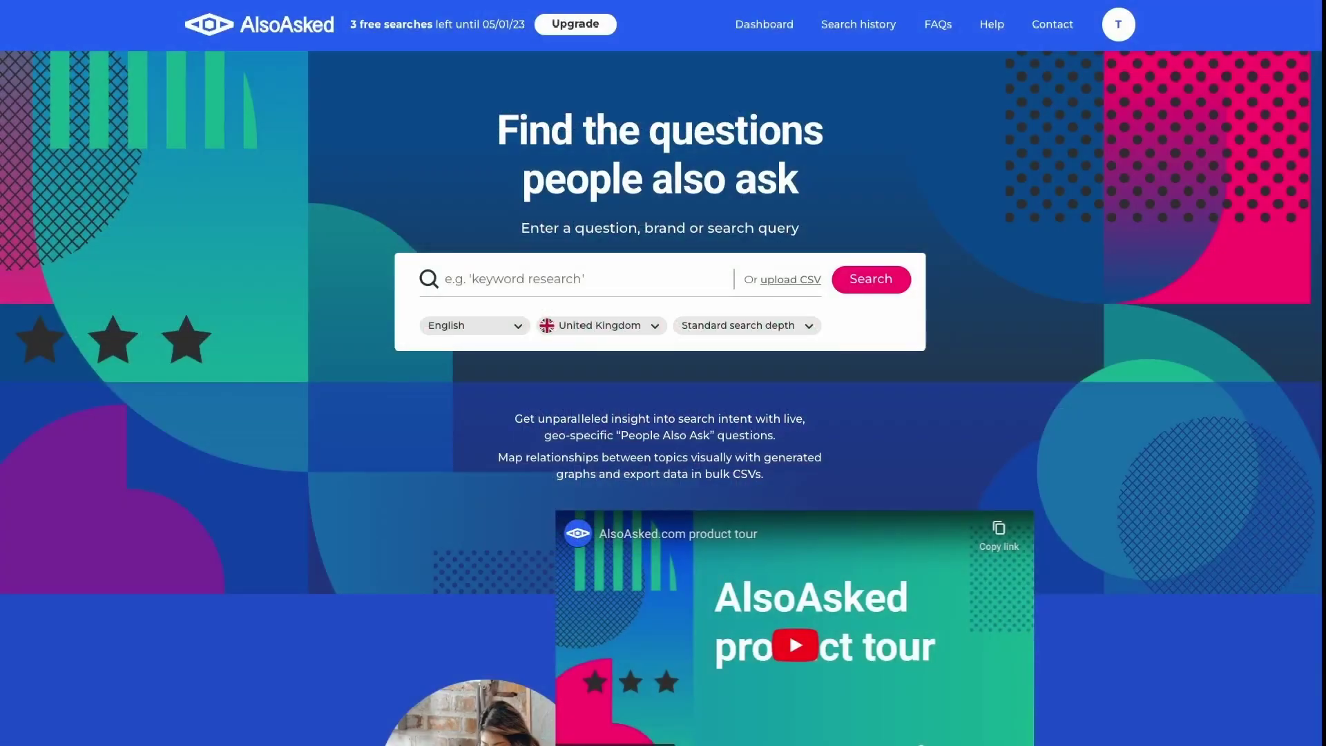
# Enter pokemon cards in AlsoAsked and check the English language and United Kingdom settings
pyautogui.click(587, 279)
pyautogui.write('pokemon cards')
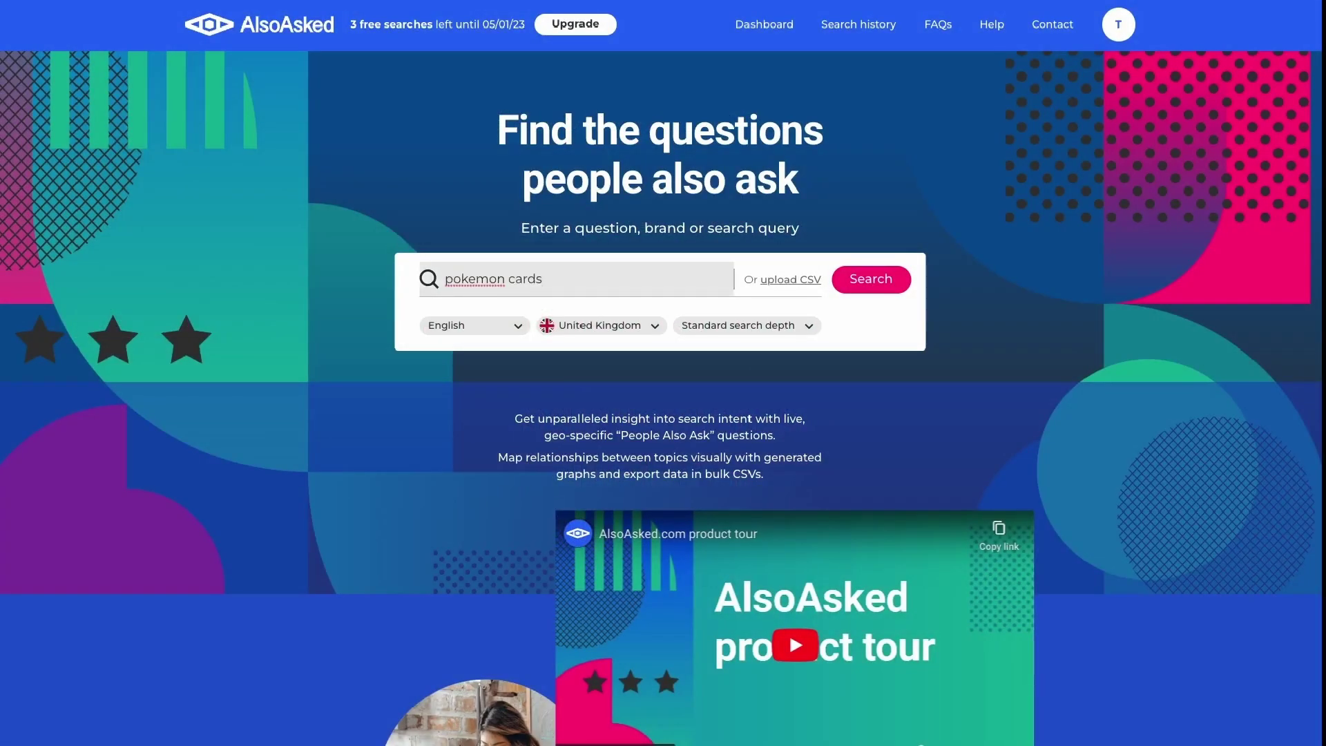
pyautogui.click(475, 326)
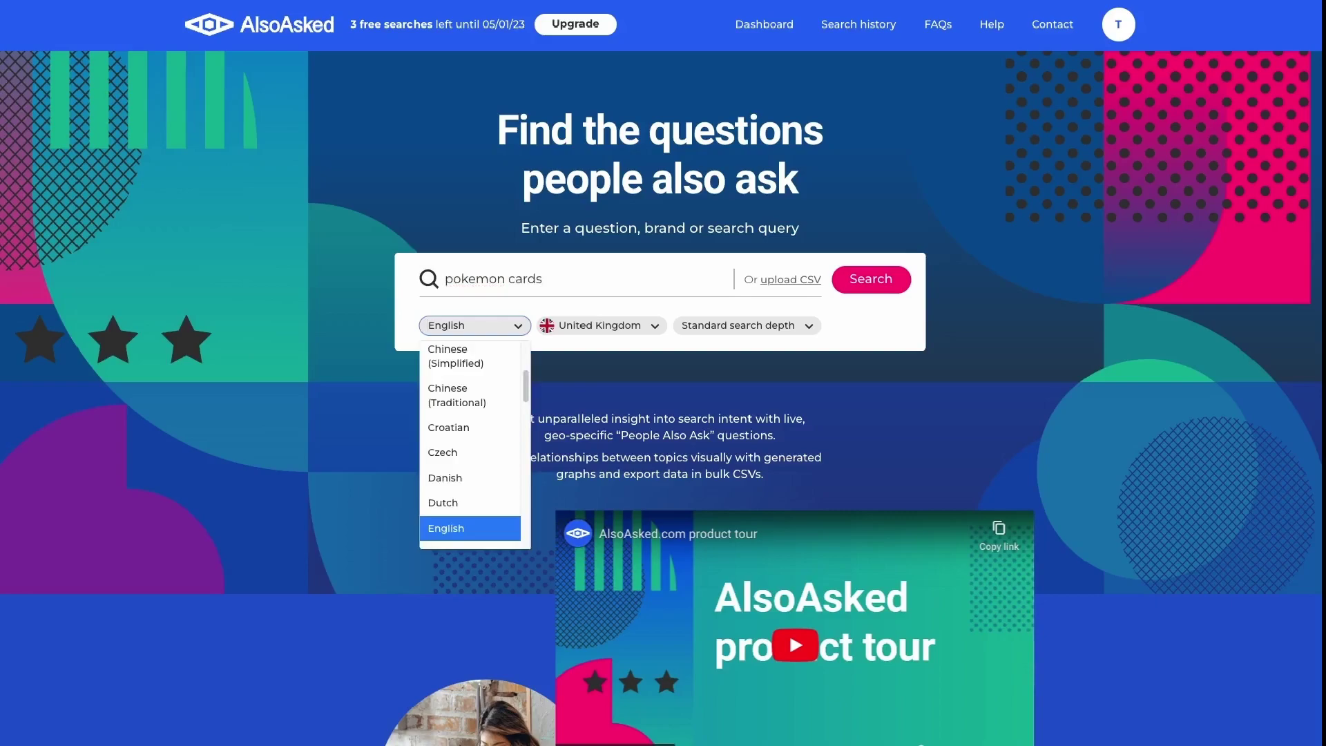
pyautogui.click(600, 325)
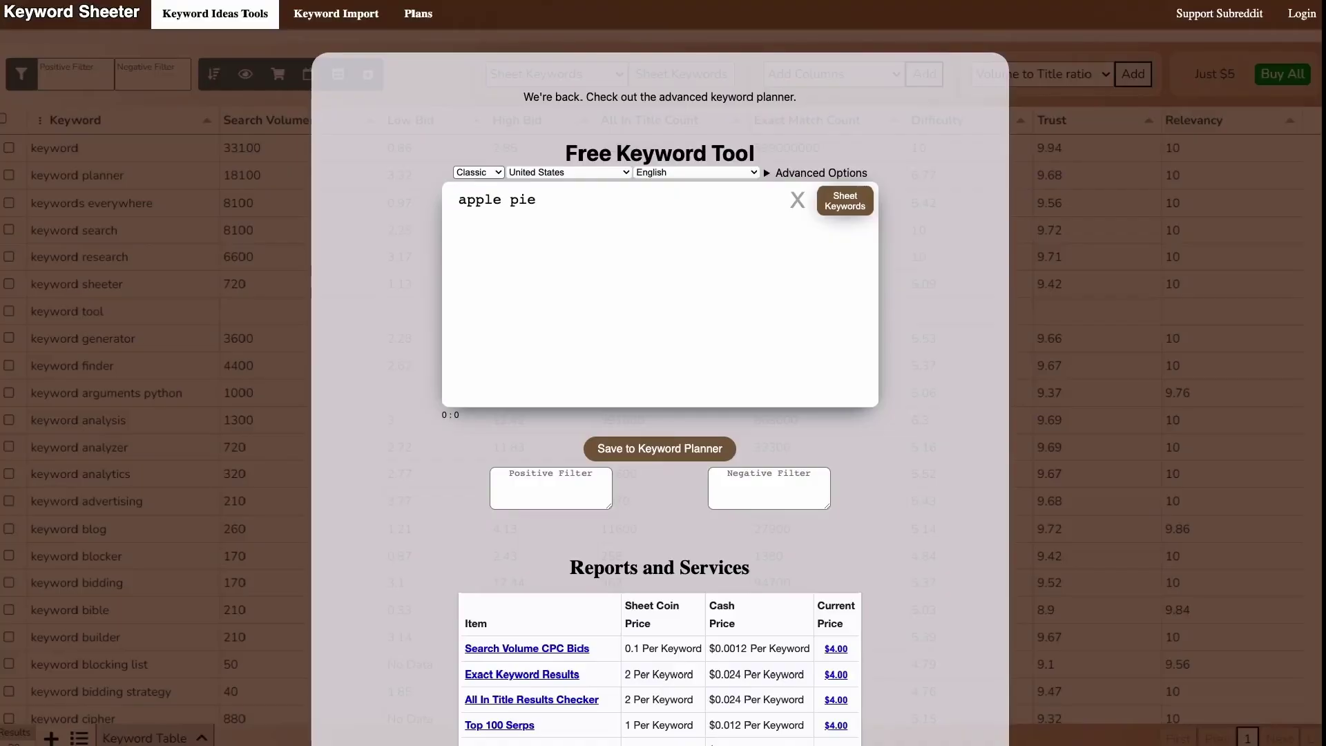
# Generate 86 Keyword Sheeter ideas for 'apple pie' and check the country and language dropdowns
pyautogui.press('Return')
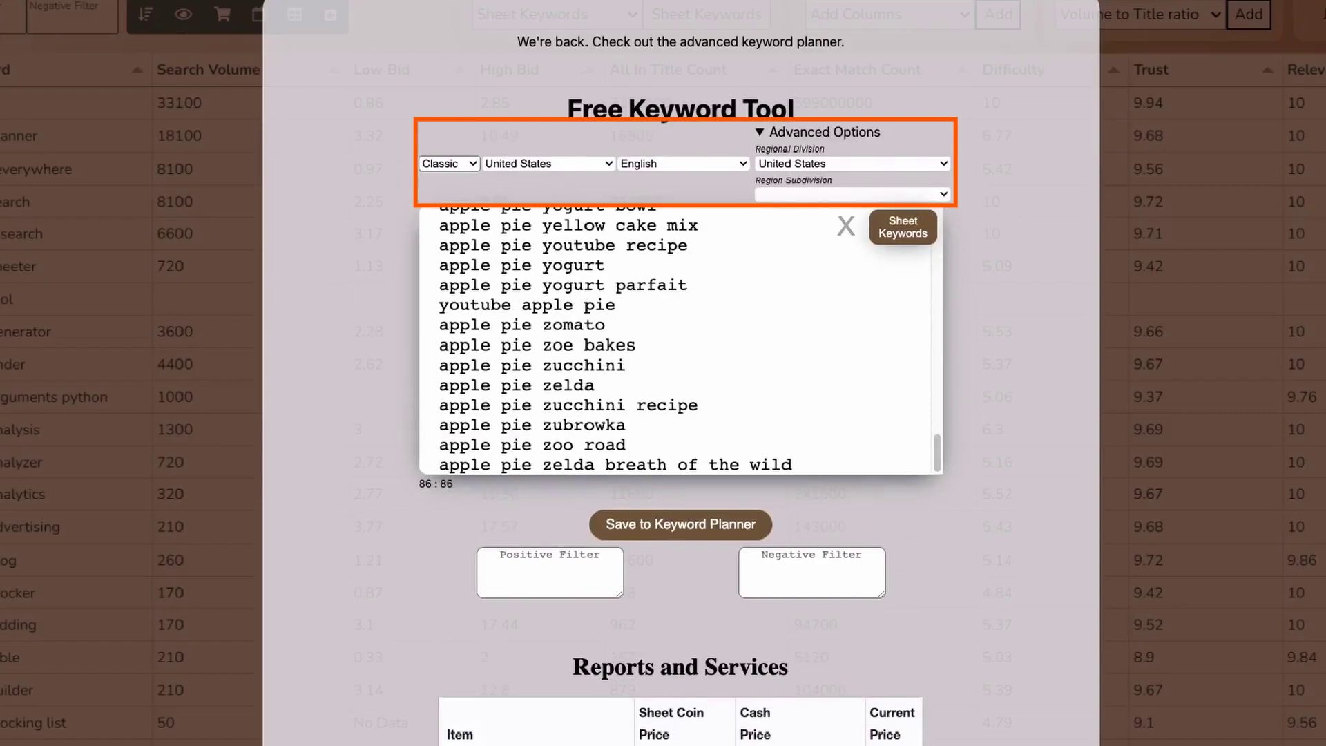
pyautogui.click(548, 164)
pyautogui.click(683, 164)
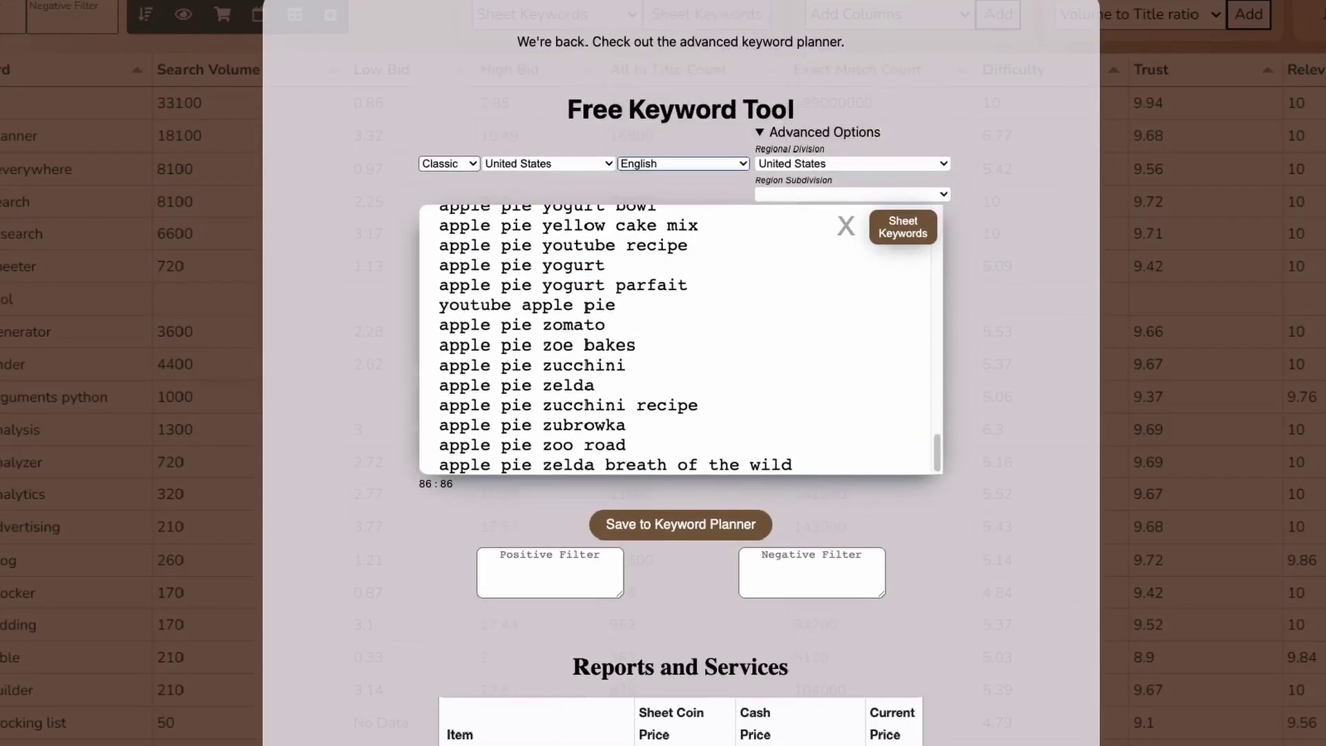
# Scroll down to the exclude and include filter boxes and type 'he' into the required-word filter
pyautogui.scroll(-1, 680, 387)
pyautogui.click(813, 535)
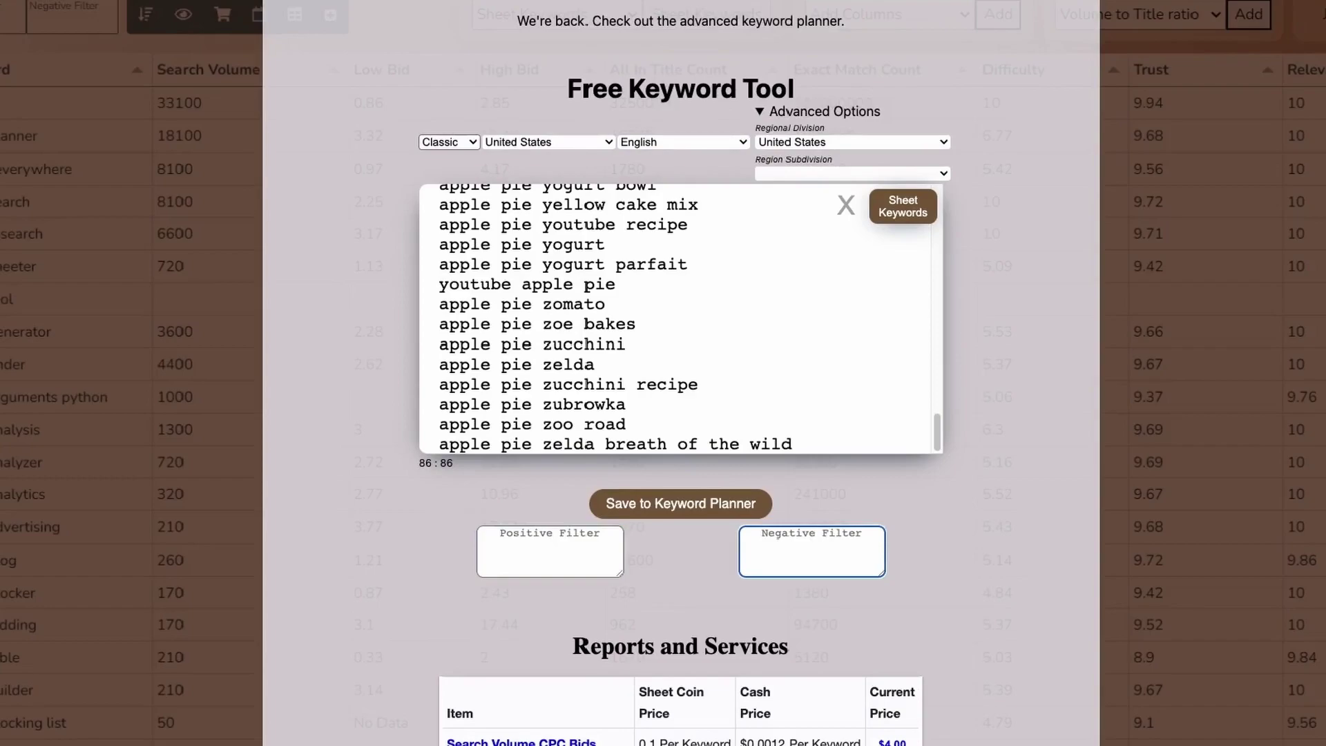
pyautogui.click(549, 545)
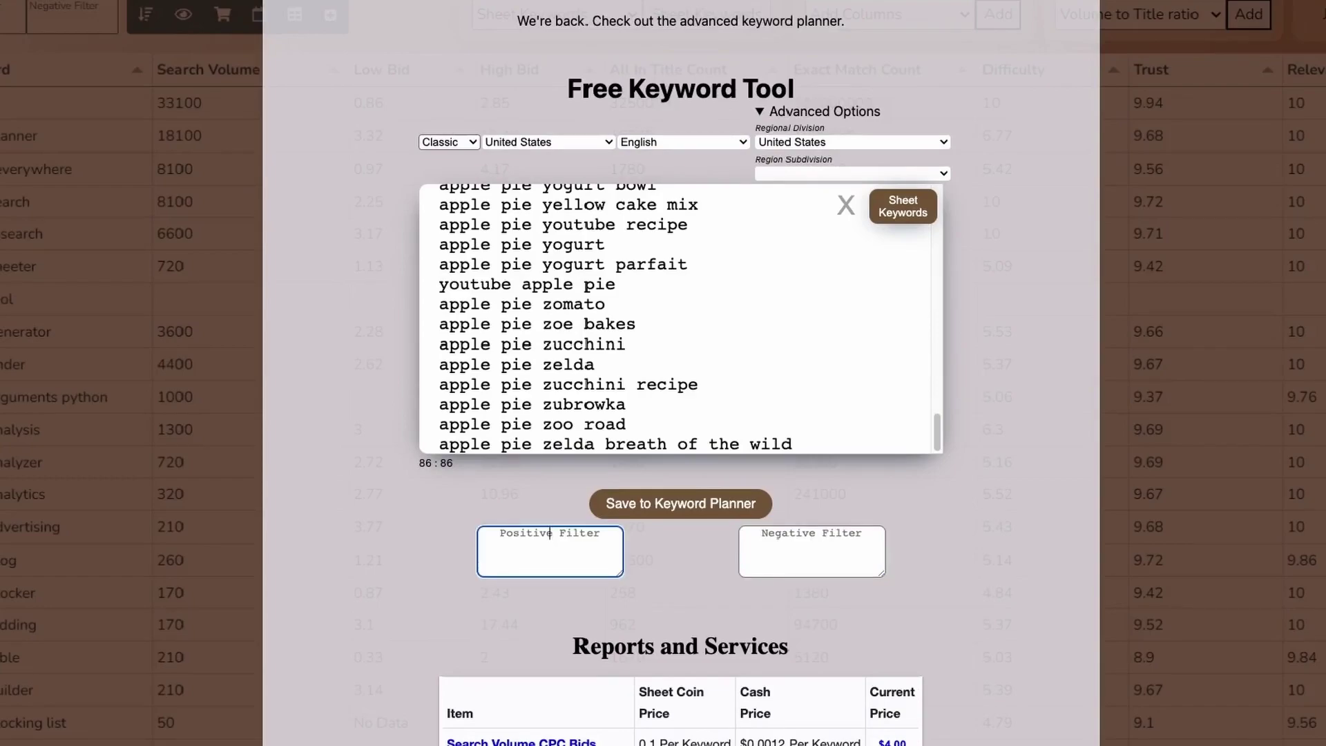
pyautogui.write('he')
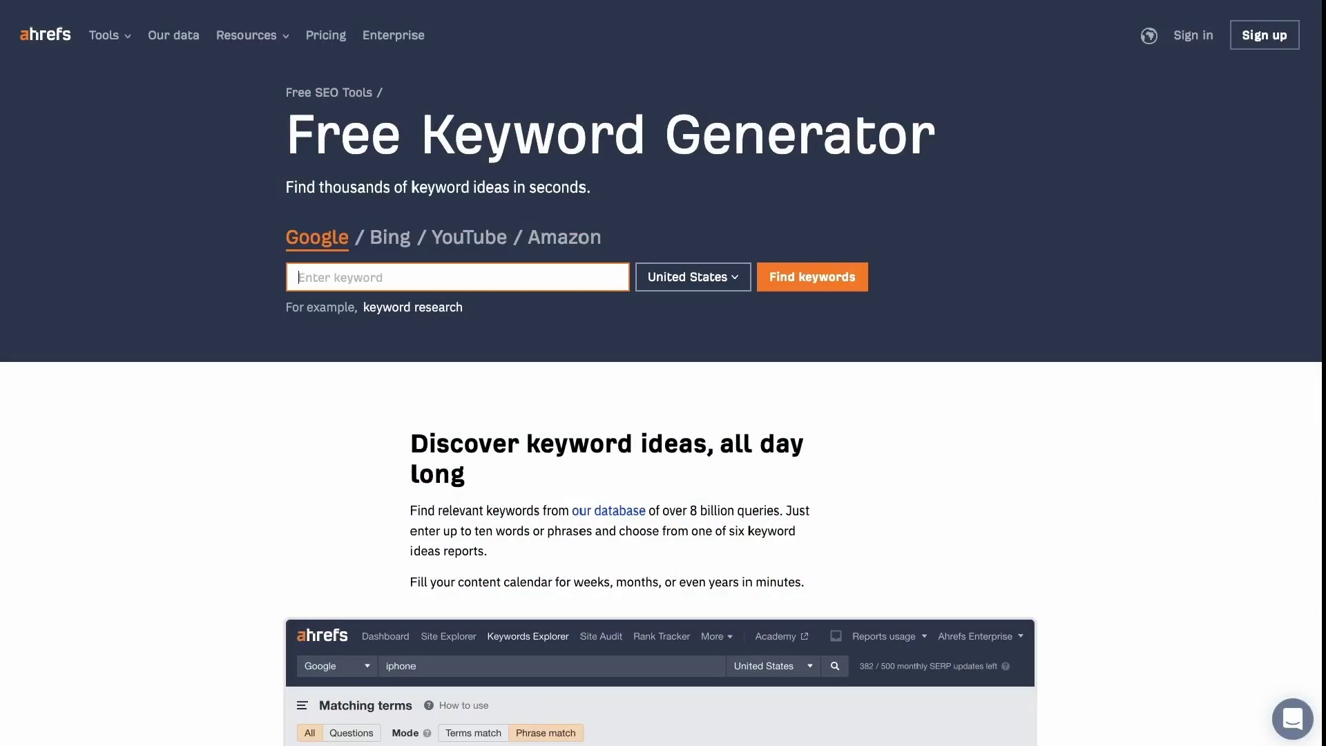
# Search Ahrefs' generator for 'apple pie' keyword ideas on Google in the United States
pyautogui.write('apple pie')
pyautogui.press('Tab')
pyautogui.press('Tab')
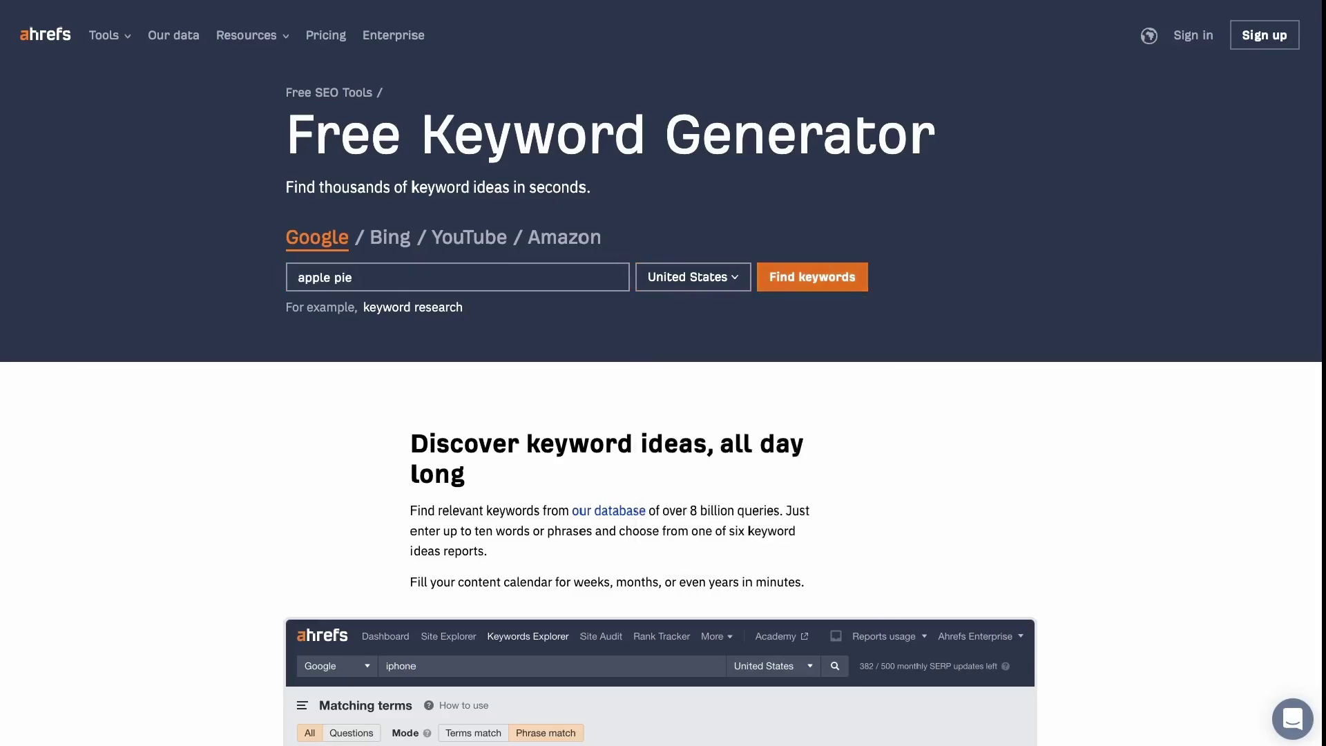
pyautogui.press('Return')
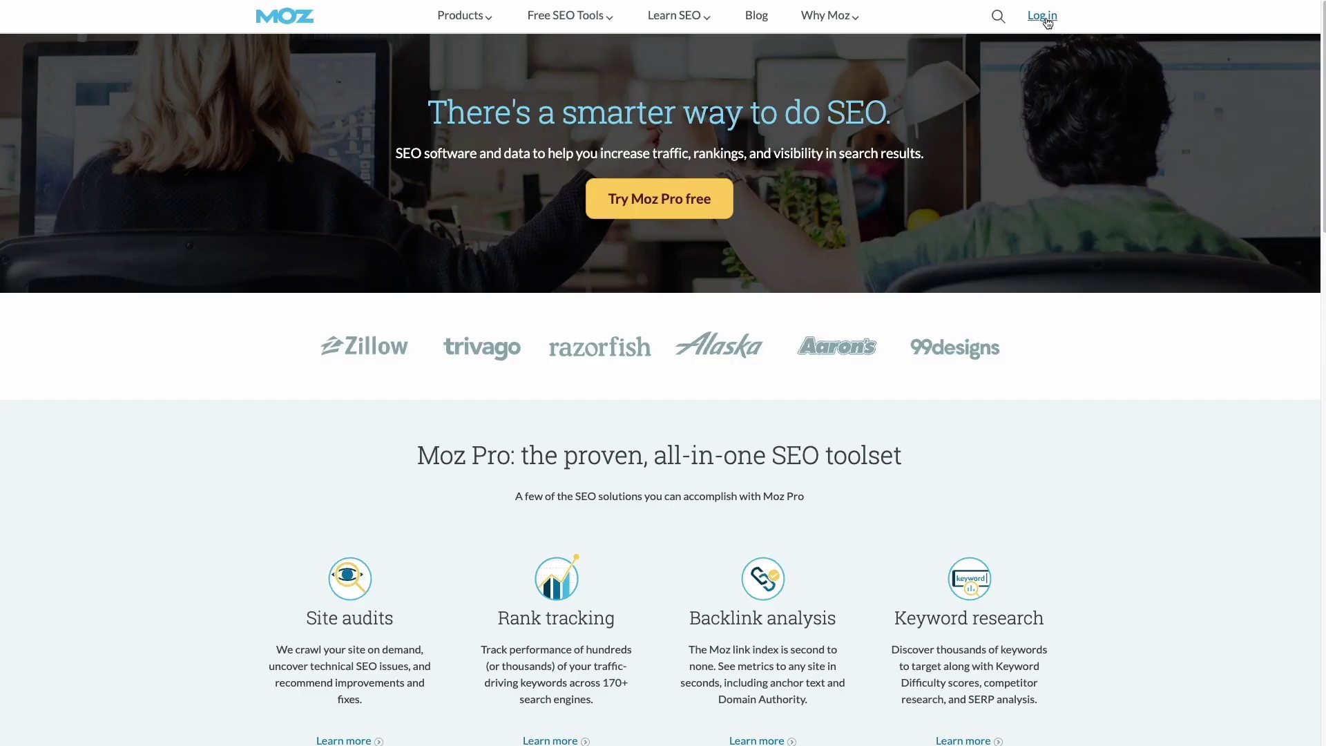
# Log in to Moz, analyse 'apple pie', then list the allrecipes recipe page's ranking keywords
pyautogui.click(1047, 21)
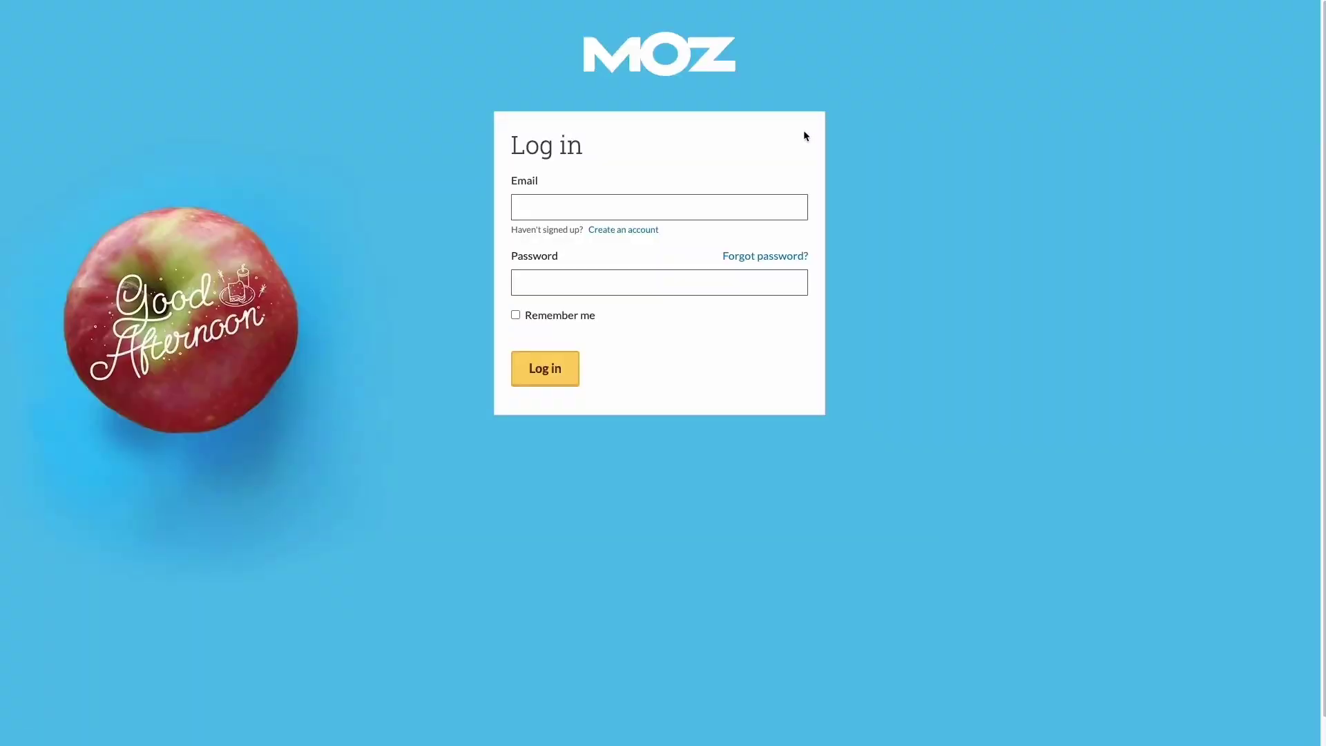
pyautogui.click(609, 230)
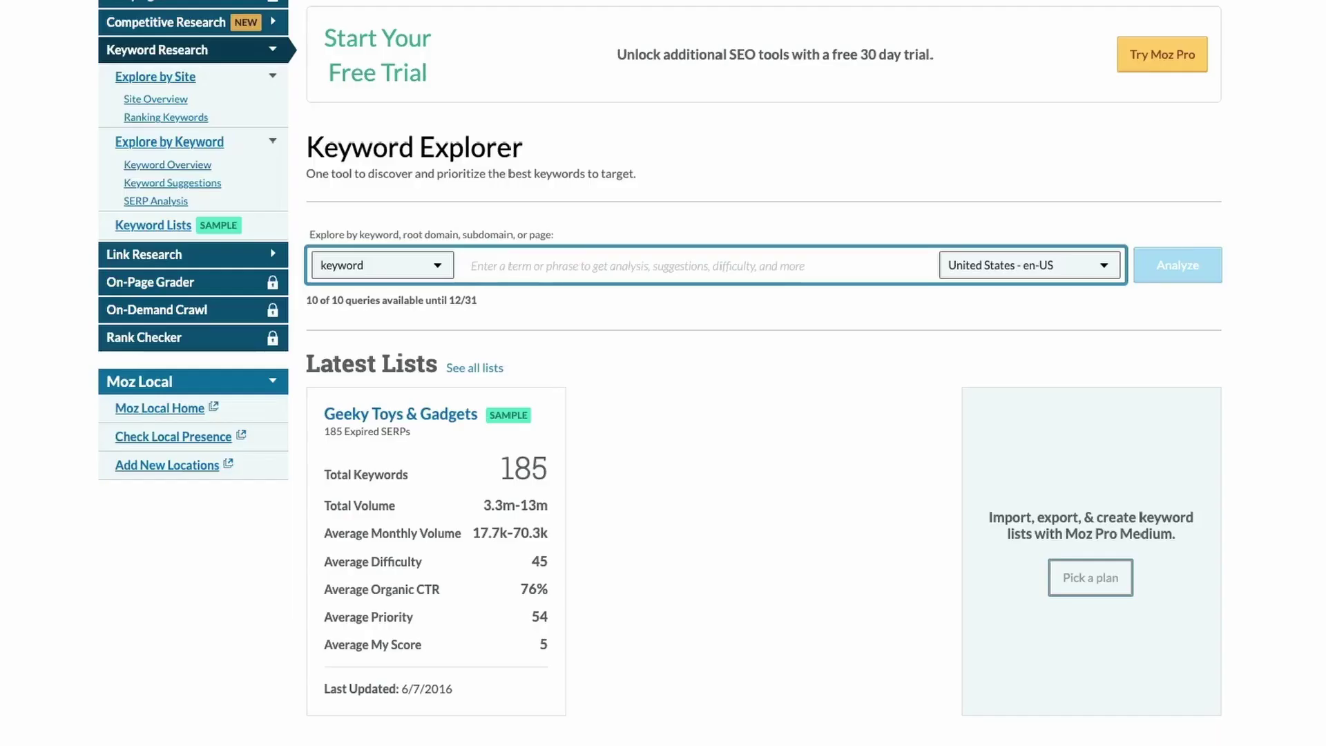
pyautogui.write('apple pie')
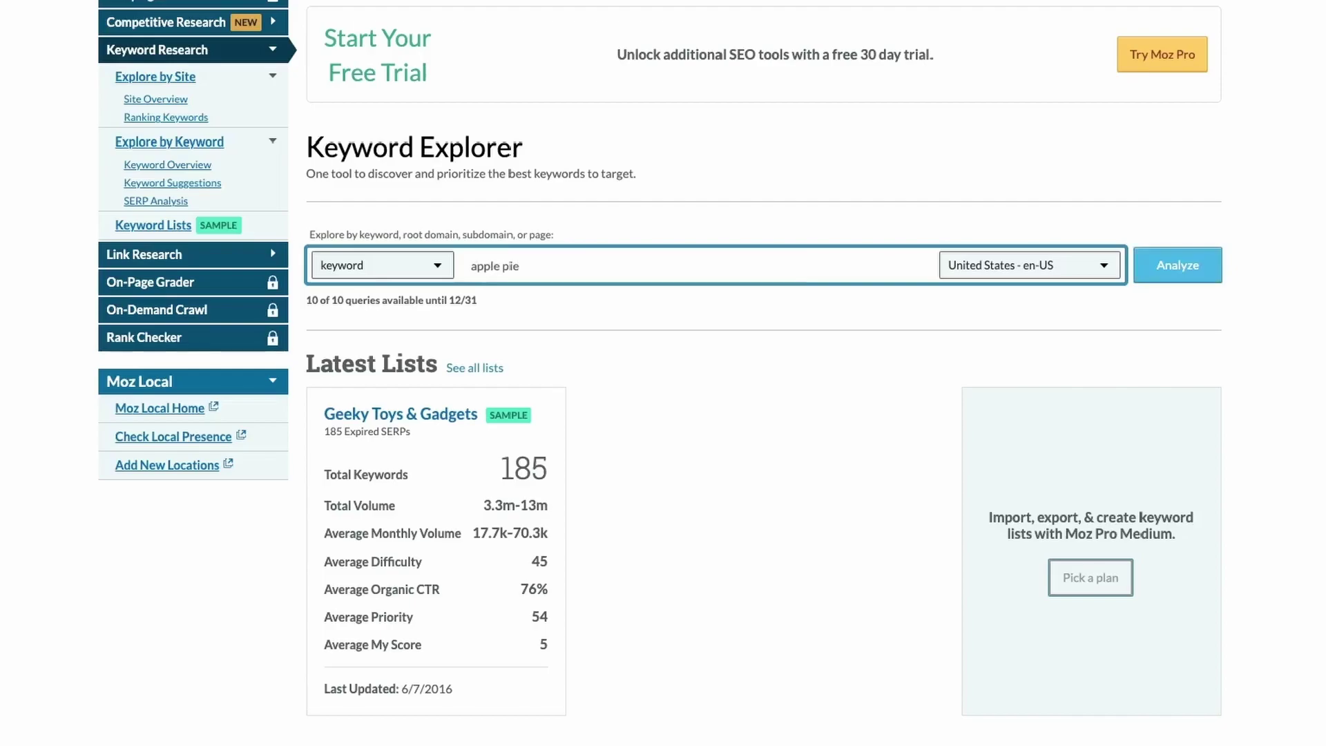
pyautogui.press('Return')
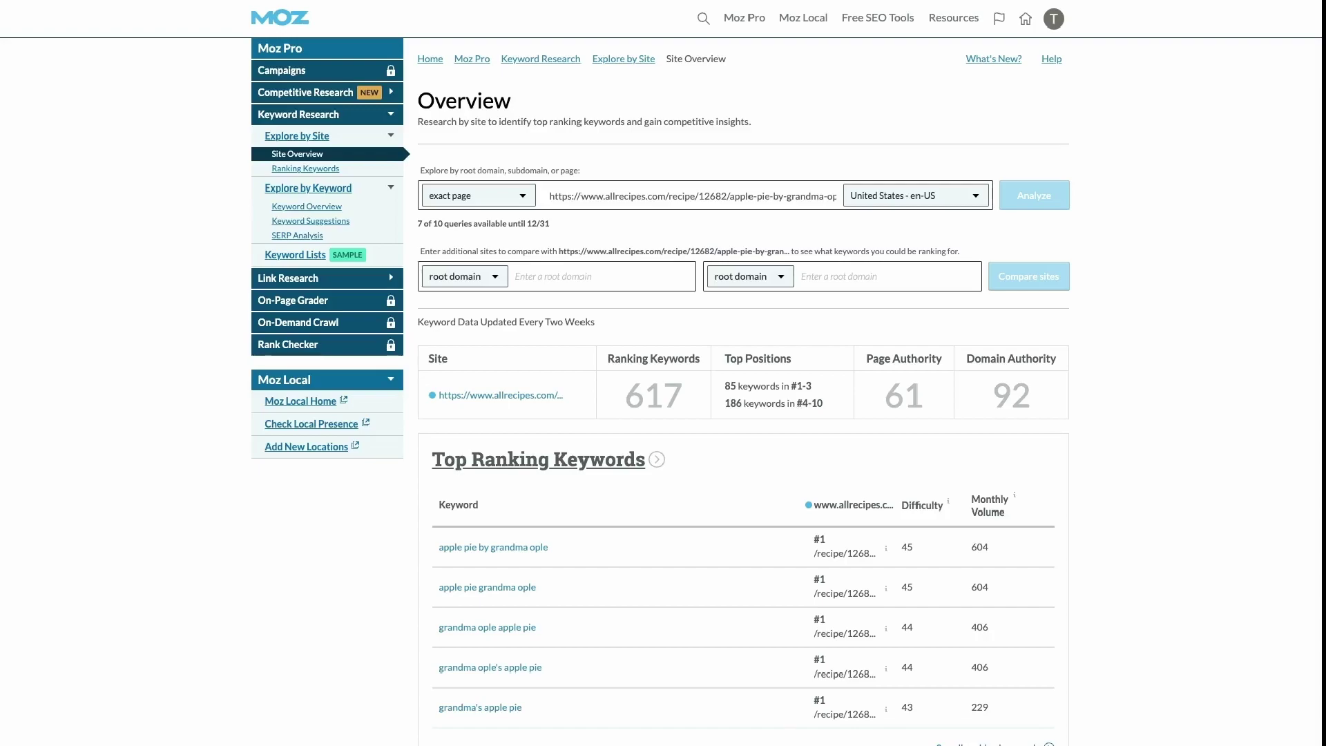
pyautogui.click(305, 169)
pyautogui.scroll(-1, 663, 414)
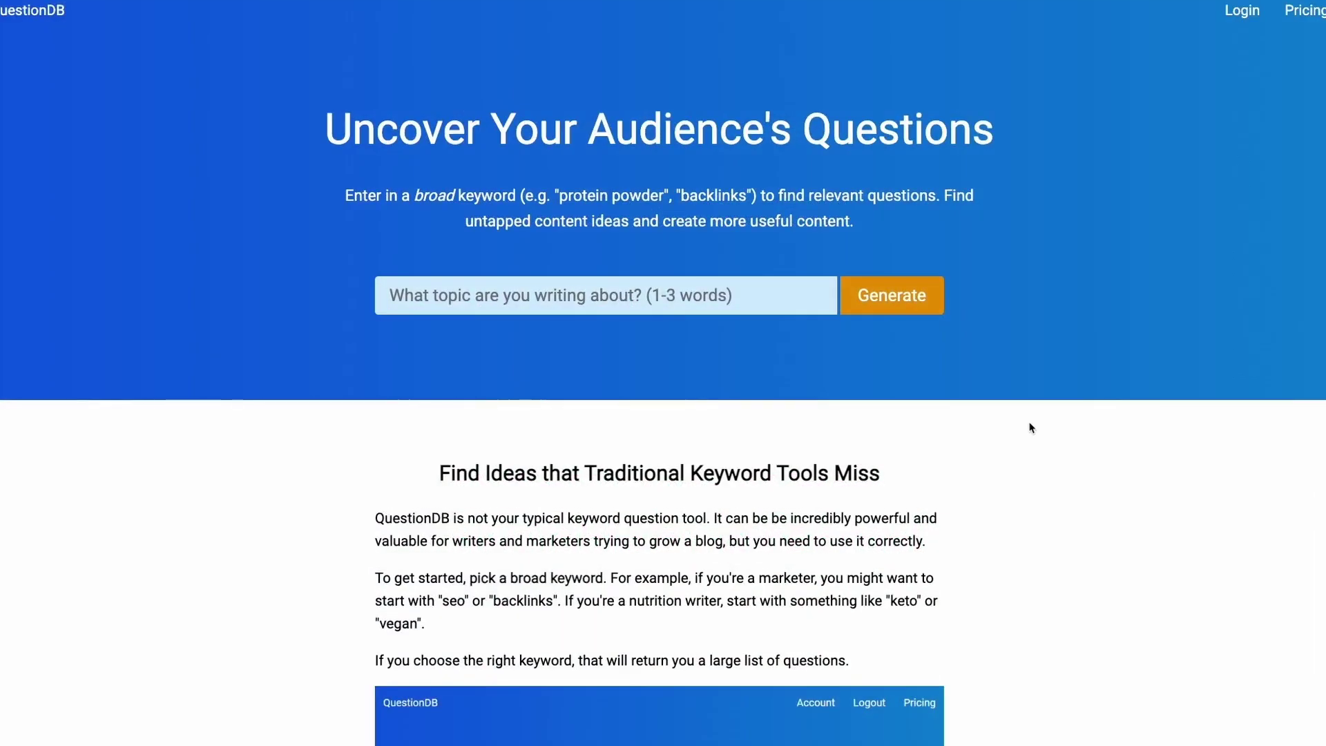
# Generate QuestionDB questions for 'apple pie' and scroll through the 50 of 215 results
pyautogui.click(763, 304)
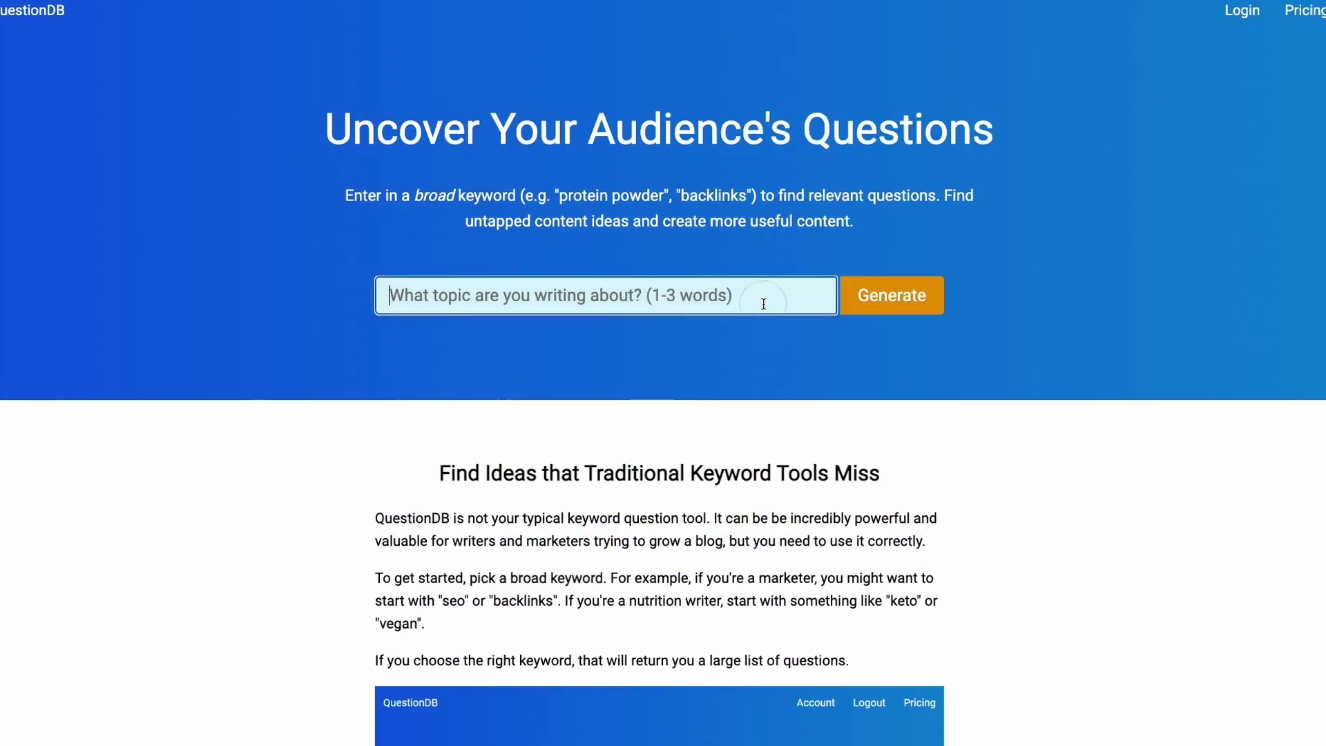
pyautogui.write('apple pie')
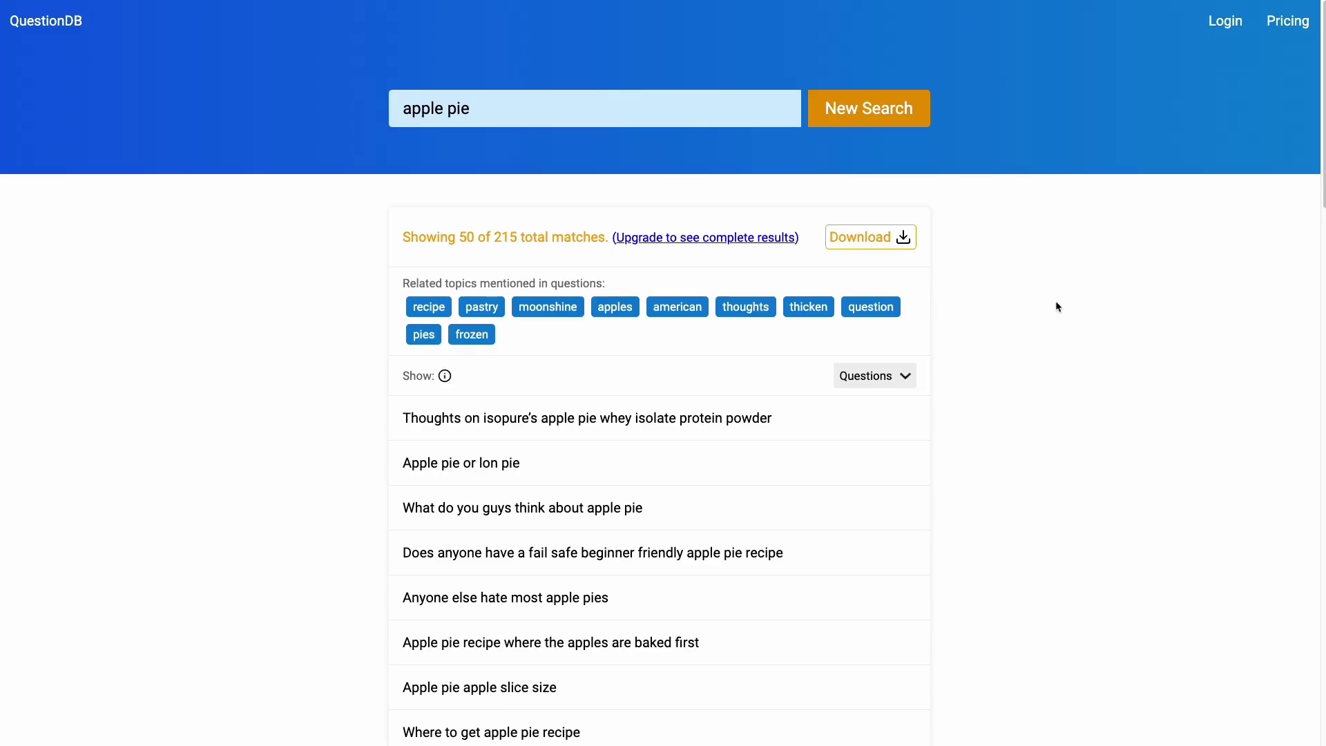
pyautogui.scroll(-6, 1055, 300)
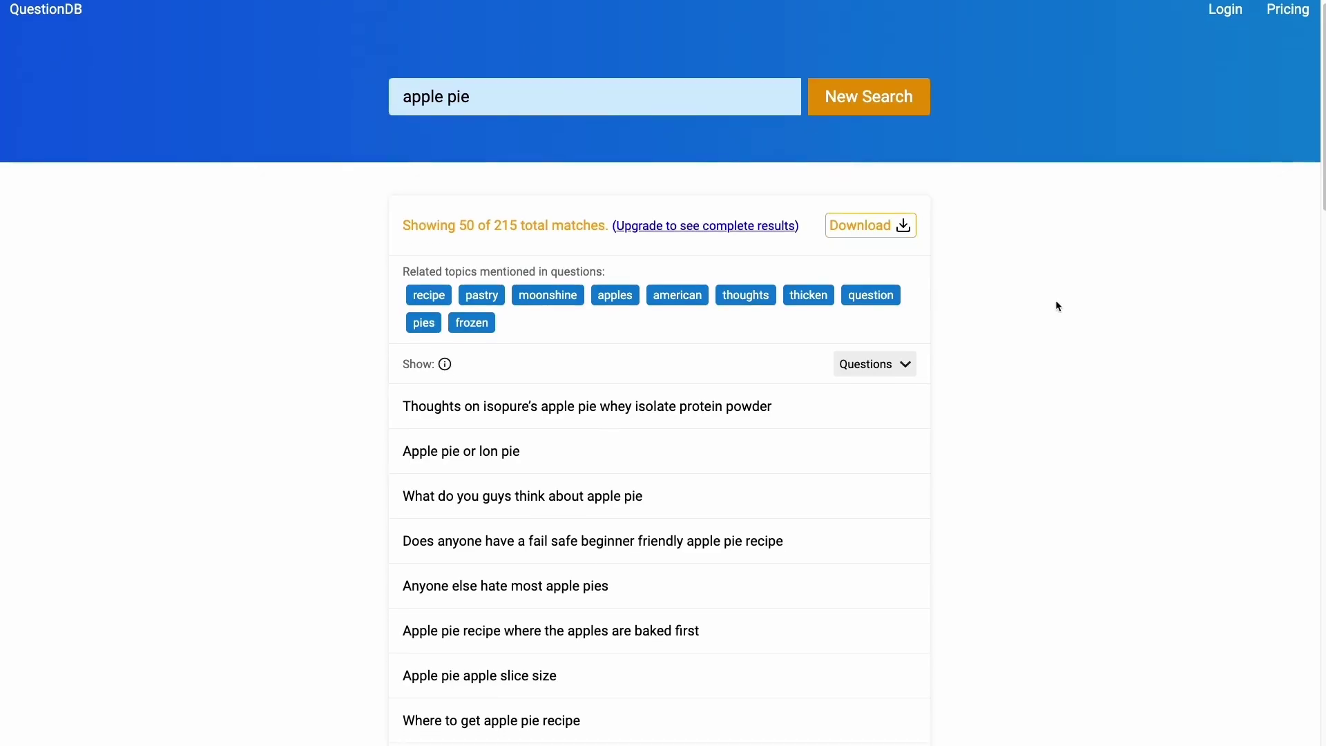
pyautogui.scroll(-8, 1056, 302)
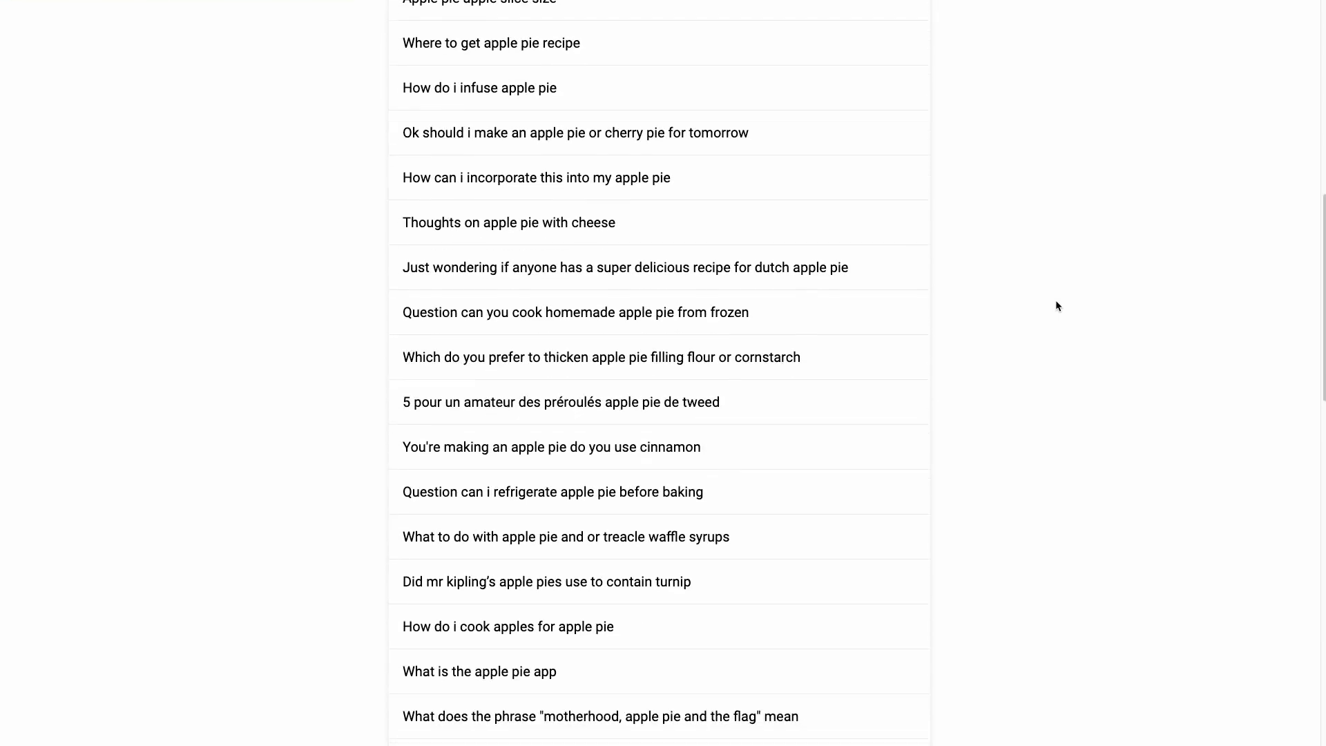
pyautogui.scroll(-13, 1056, 304)
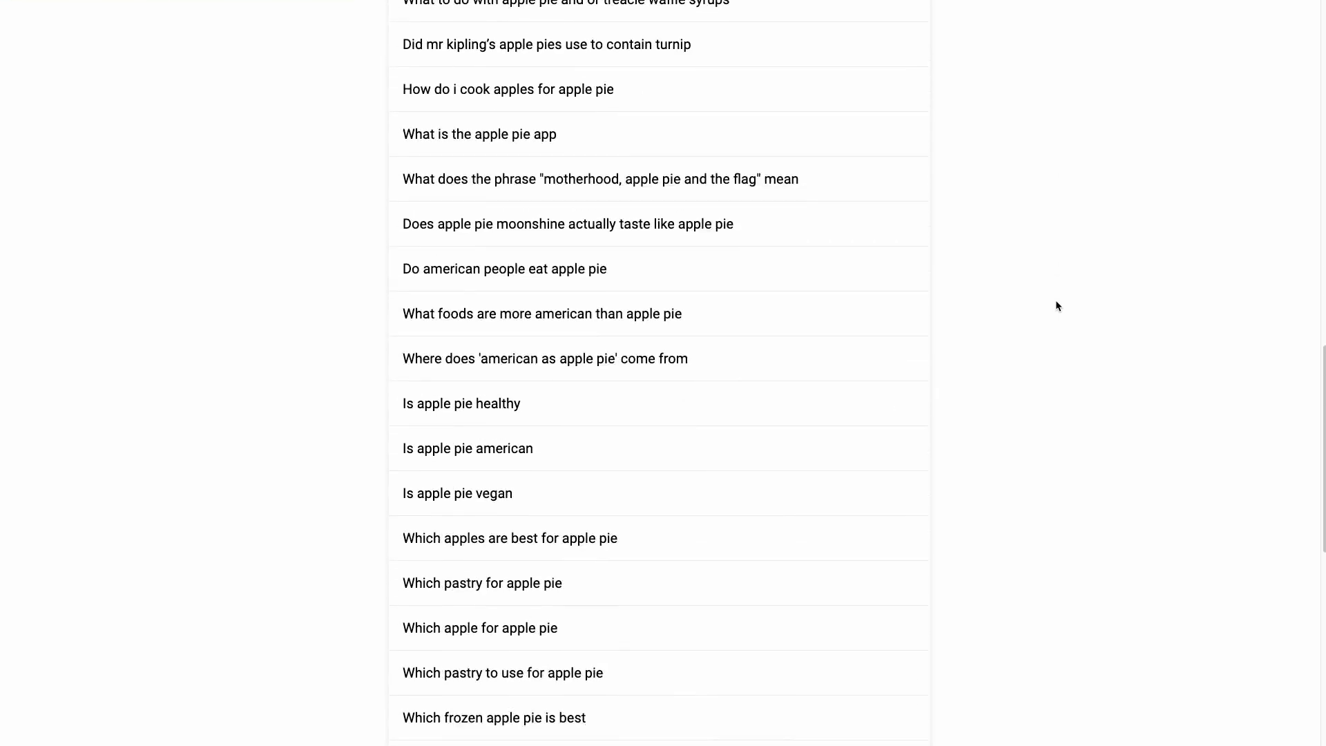
pyautogui.scroll(-2, 1056, 304)
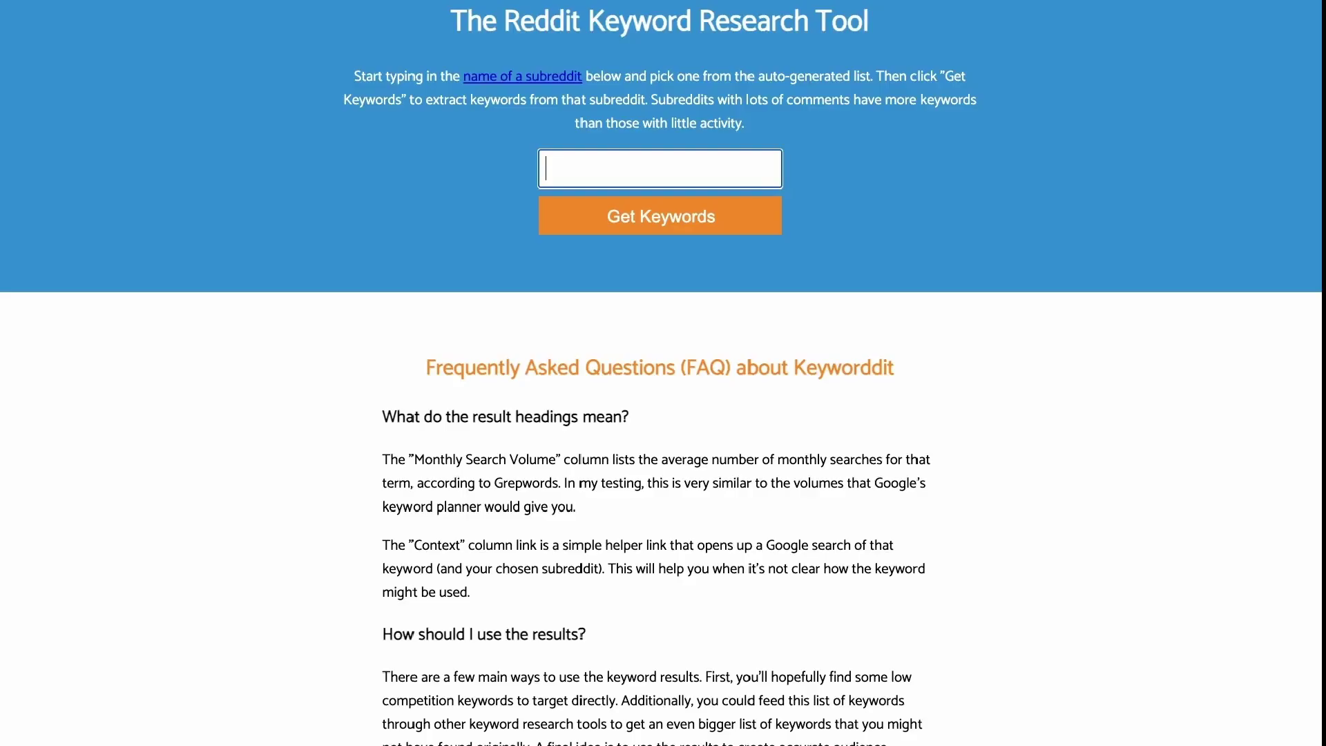
# Get keywords with monthly search volumes from the pokemon subreddit
pyautogui.write('pokemon')
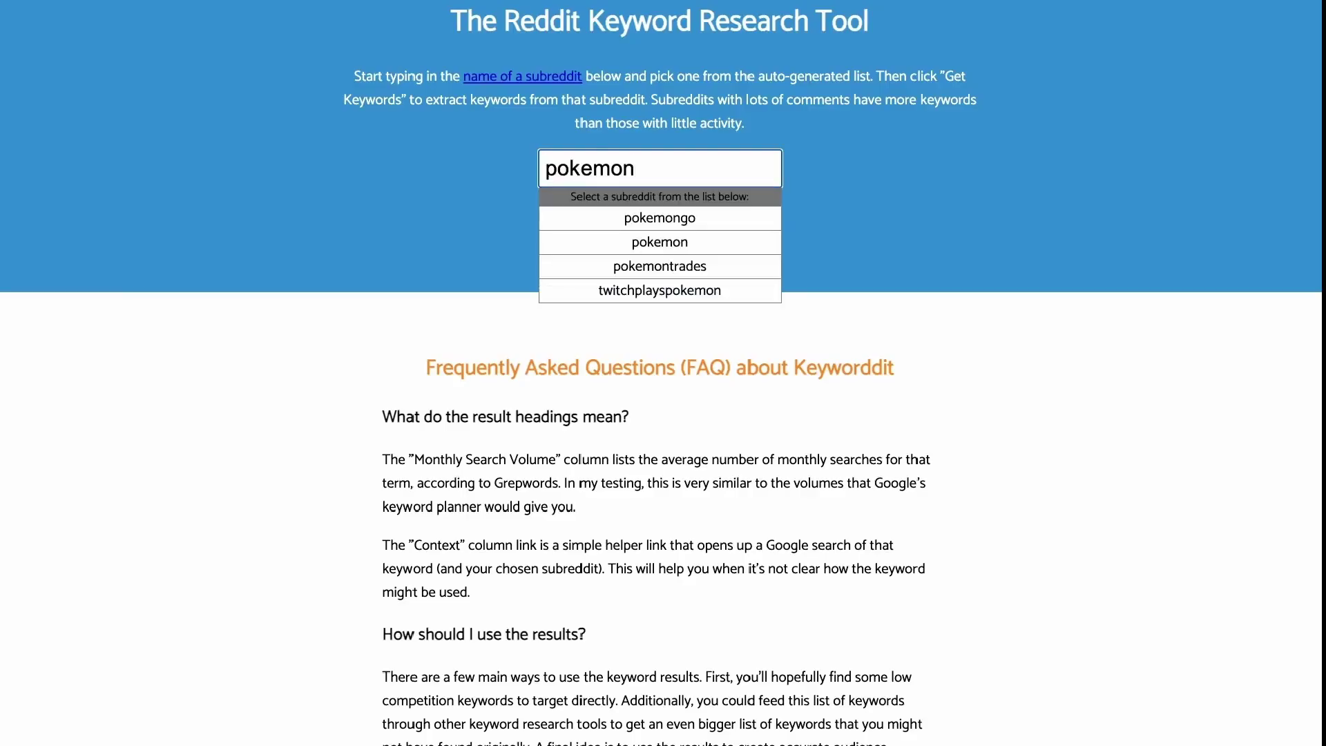
pyautogui.press('Down')
pyautogui.press('Down')
pyautogui.press('Return')
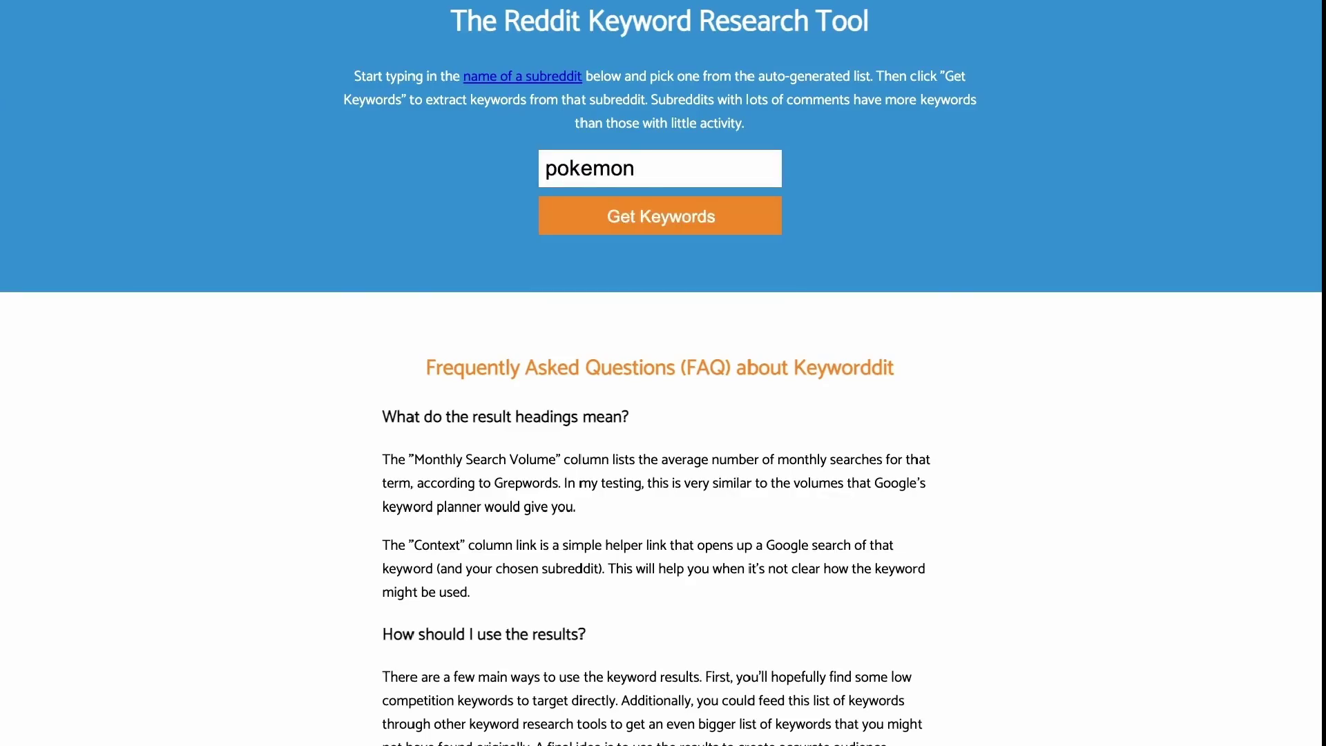
pyautogui.press('Return')
# View the Context posts for 'first video game' and select the query's site restriction
pyautogui.scroll(-1, 661, 372)
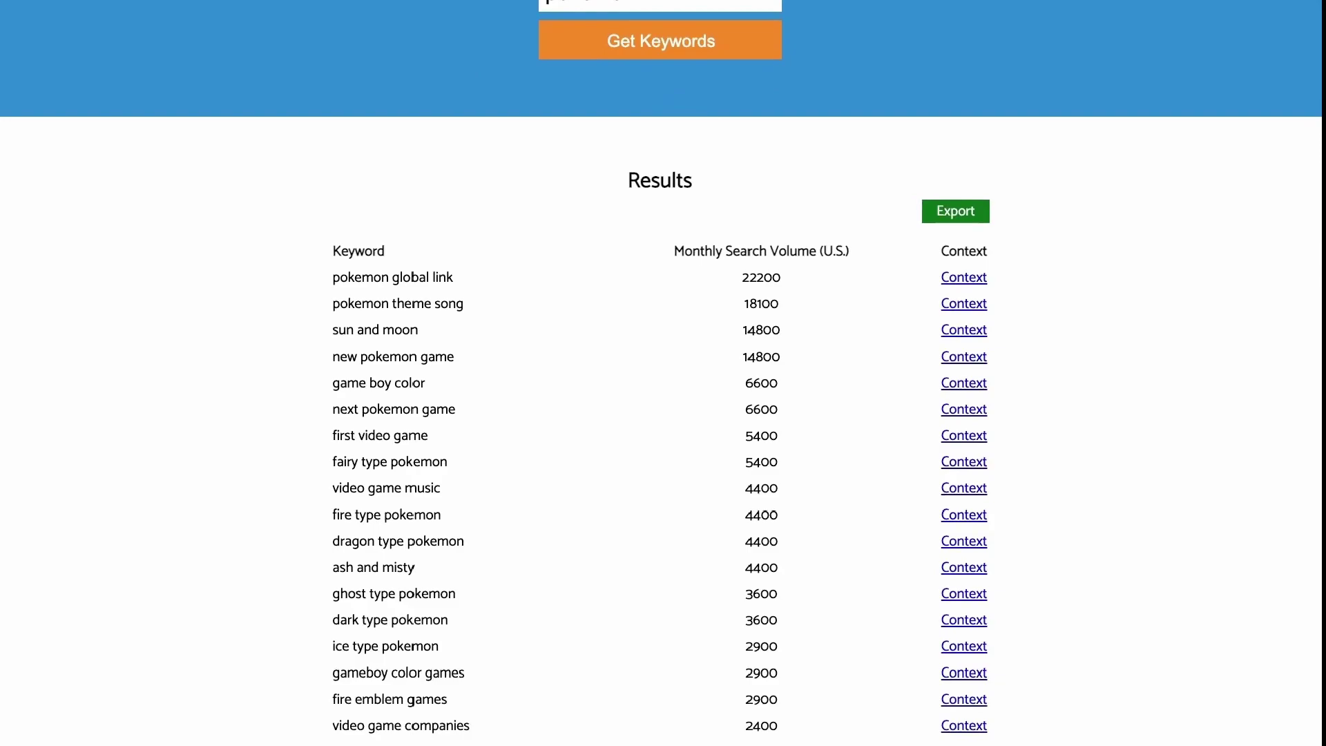
pyautogui.scroll(2, 942, 636)
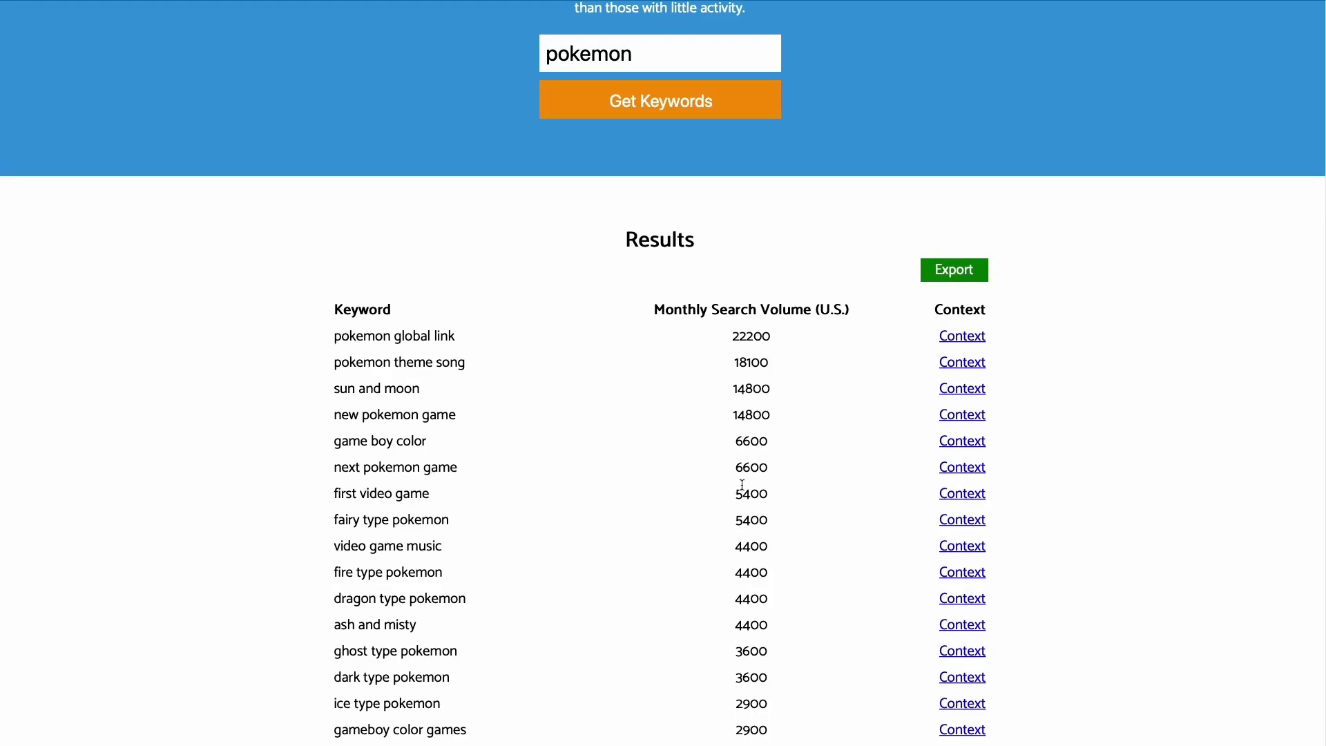
pyautogui.click(964, 494)
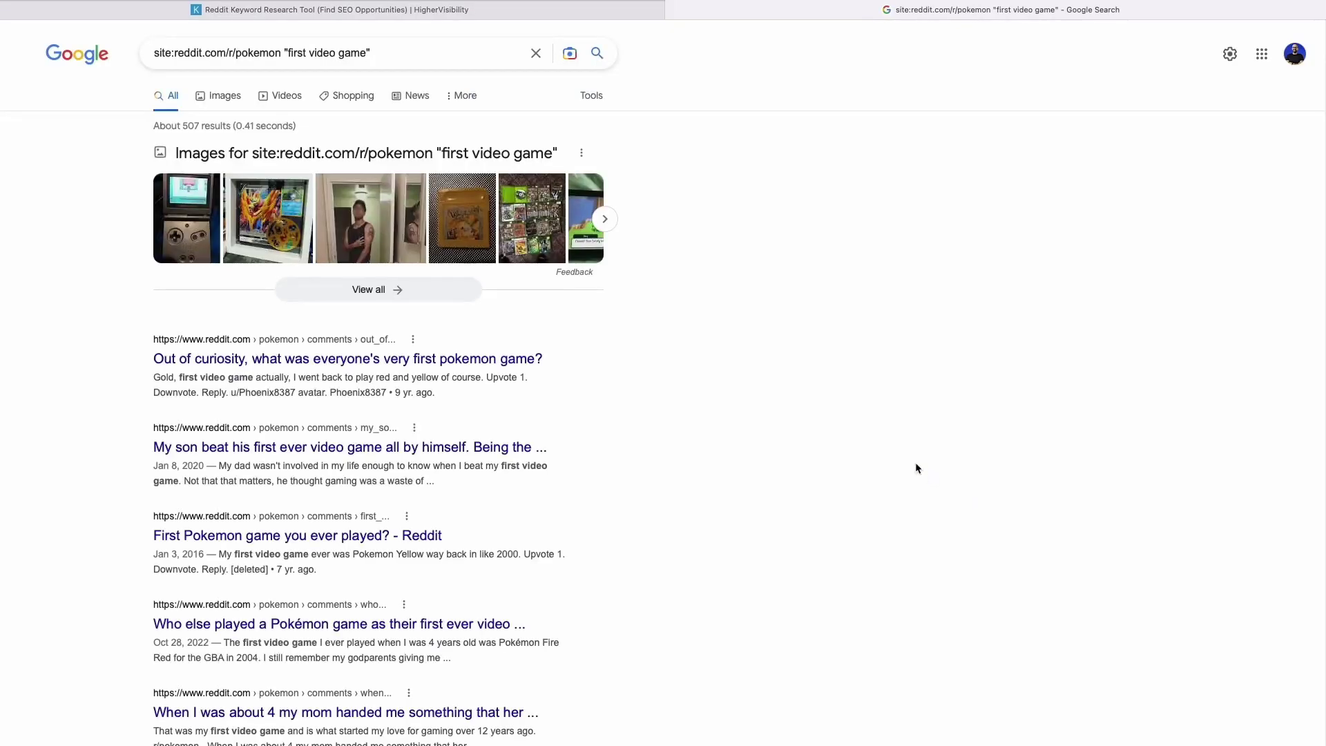
pyautogui.moveTo(154, 52); pyautogui.dragTo(288, 49)
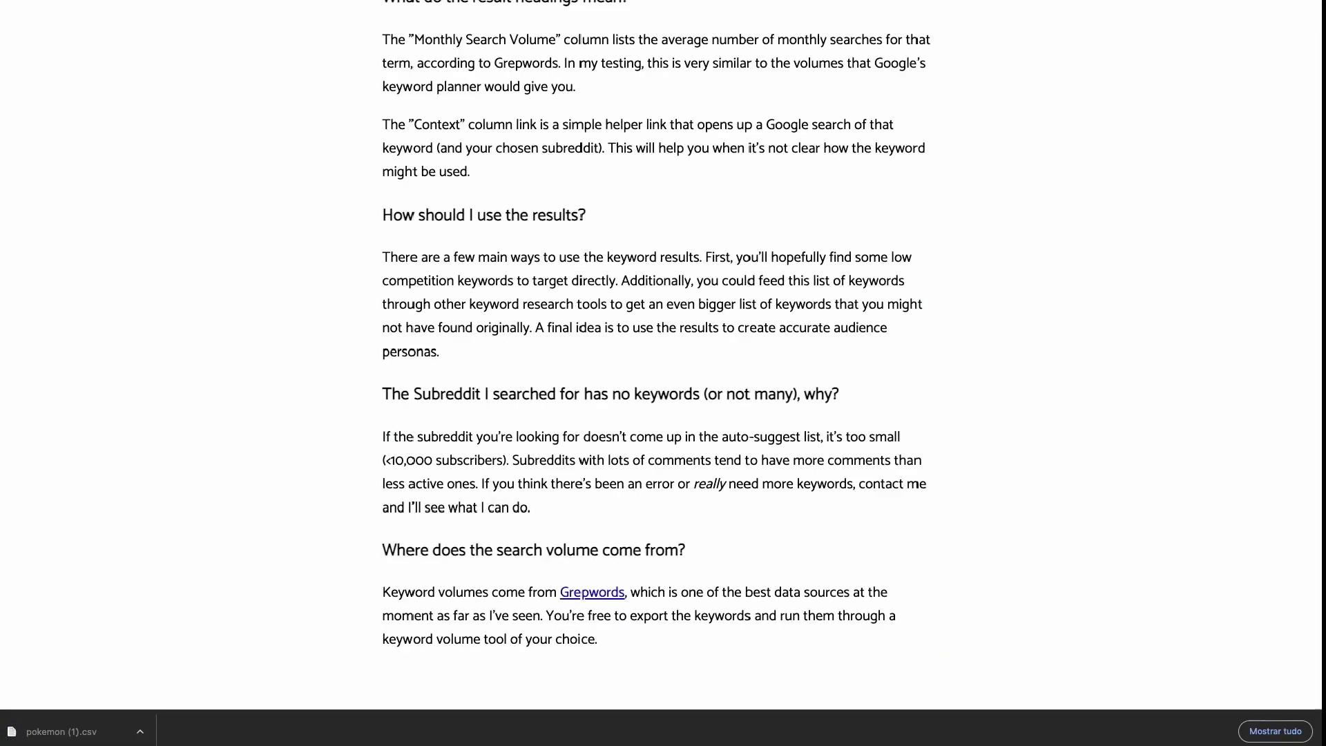
# Highlight the FAQ sentence saying subreddits under 10,000 subscribers don't appear in suggestions
pyautogui.moveTo(382, 437); pyautogui.dragTo(509, 459)
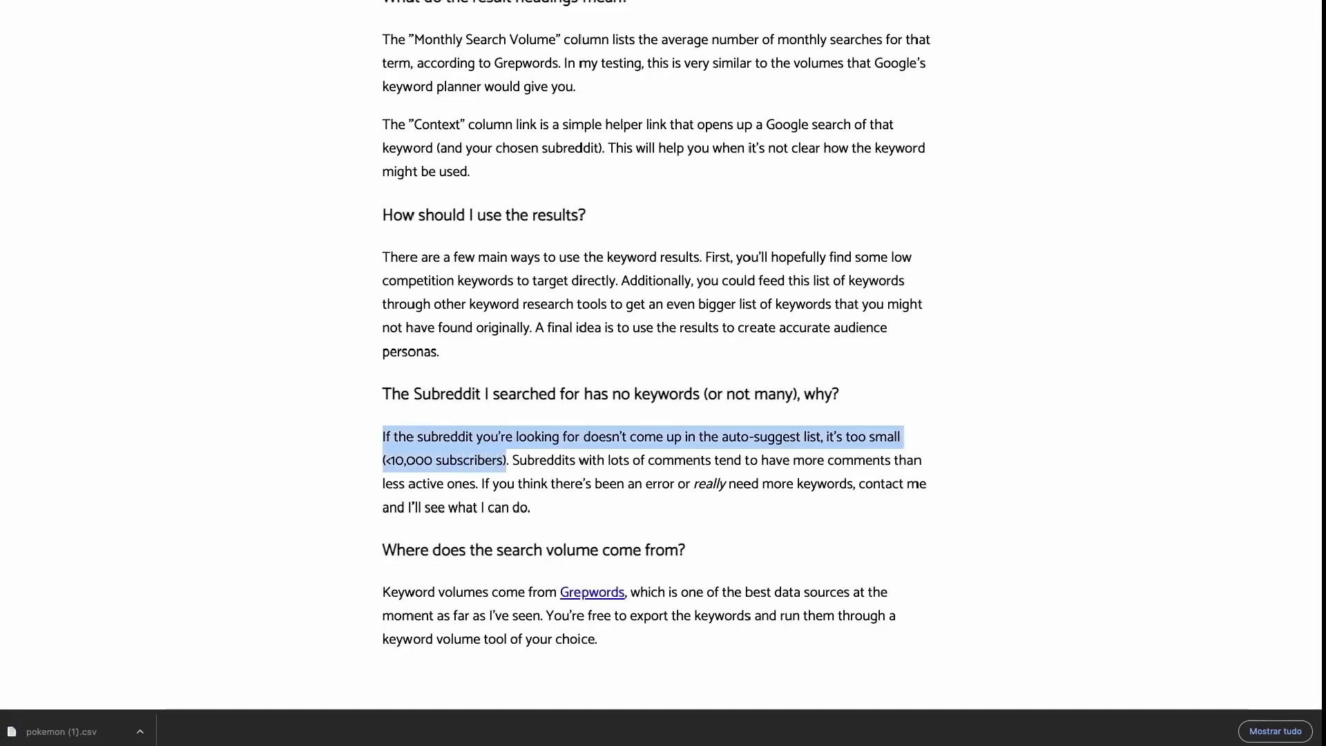